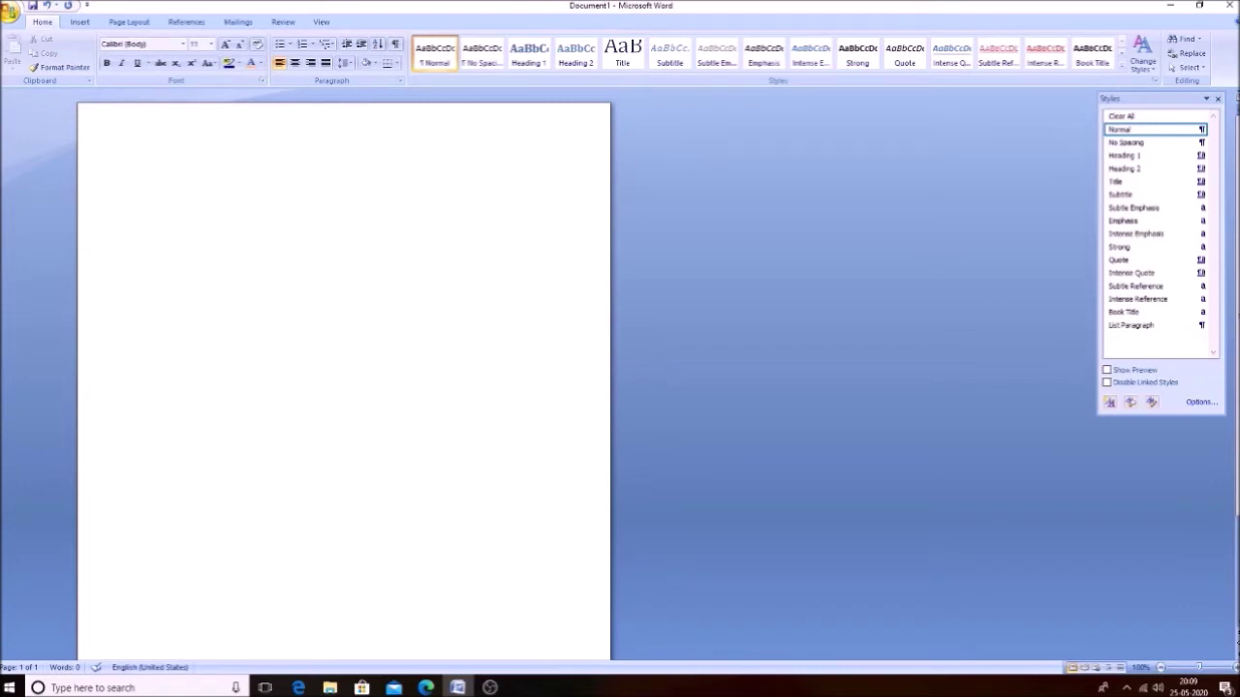
# Step: Open the Paragraph dialog with the Alt+H, P, G KeyTips and expand the Alignment list
pyautogui.hotkey('alt', 'h')
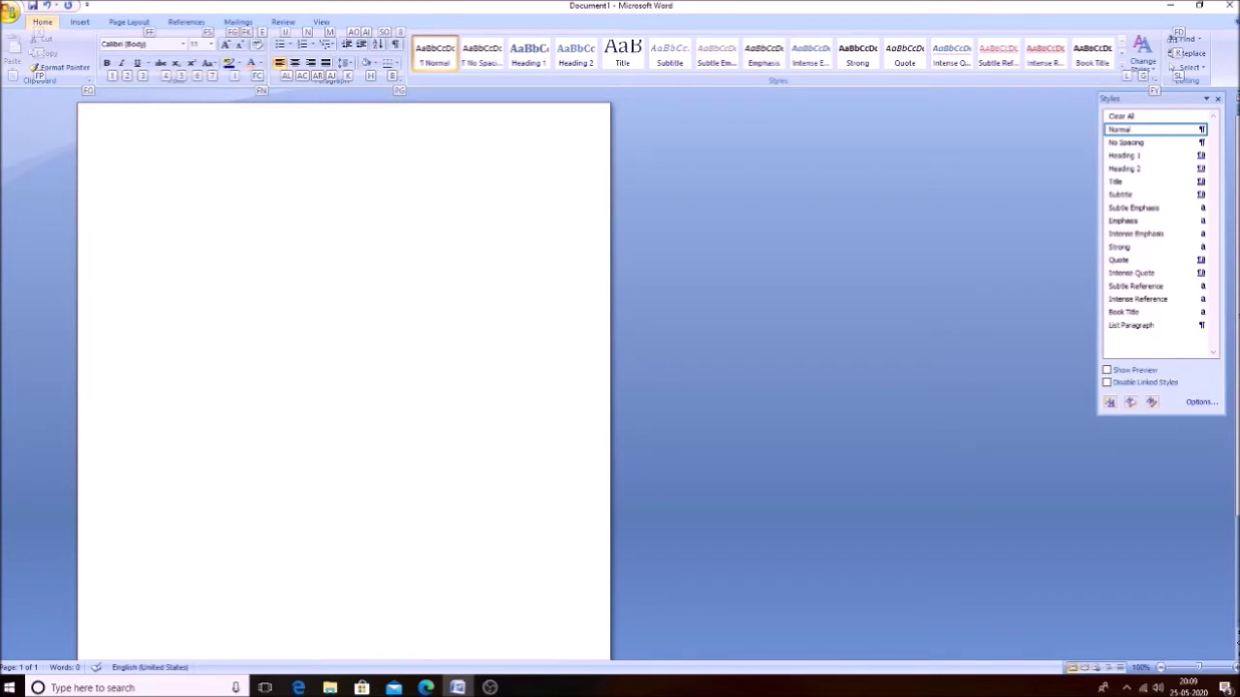
pyautogui.press('Escape')
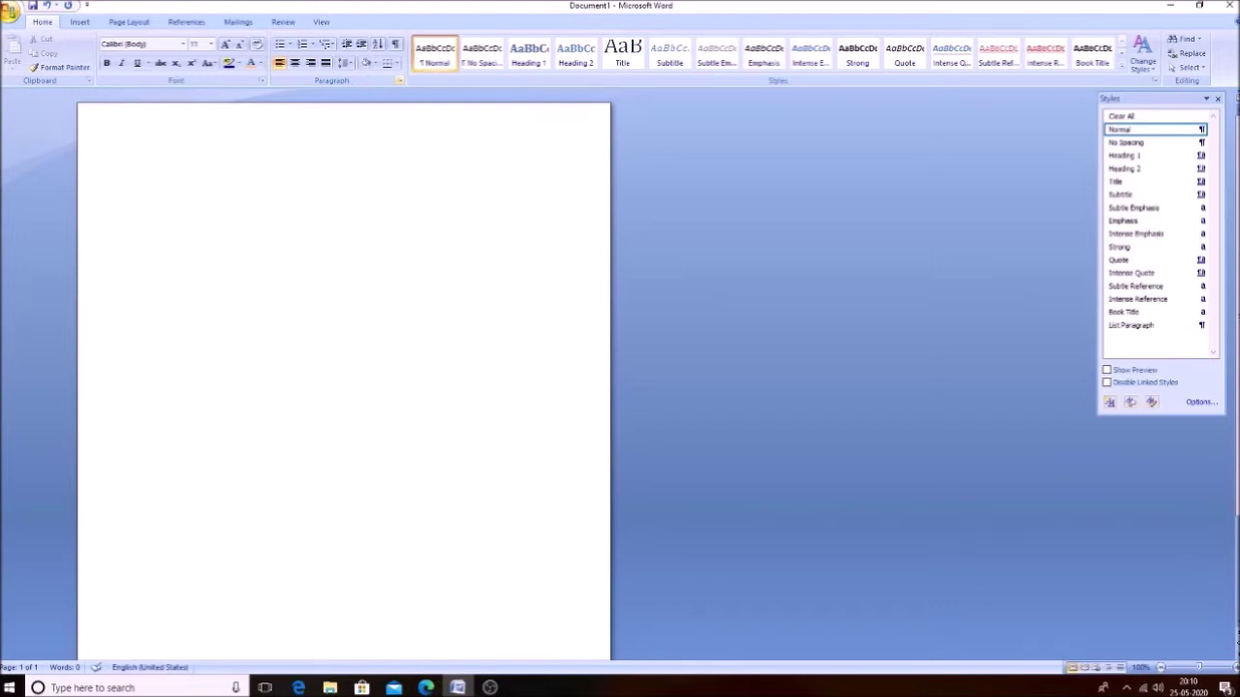
pyautogui.hotkey('alt', 'h')
pyautogui.press('p')
pyautogui.press('g')
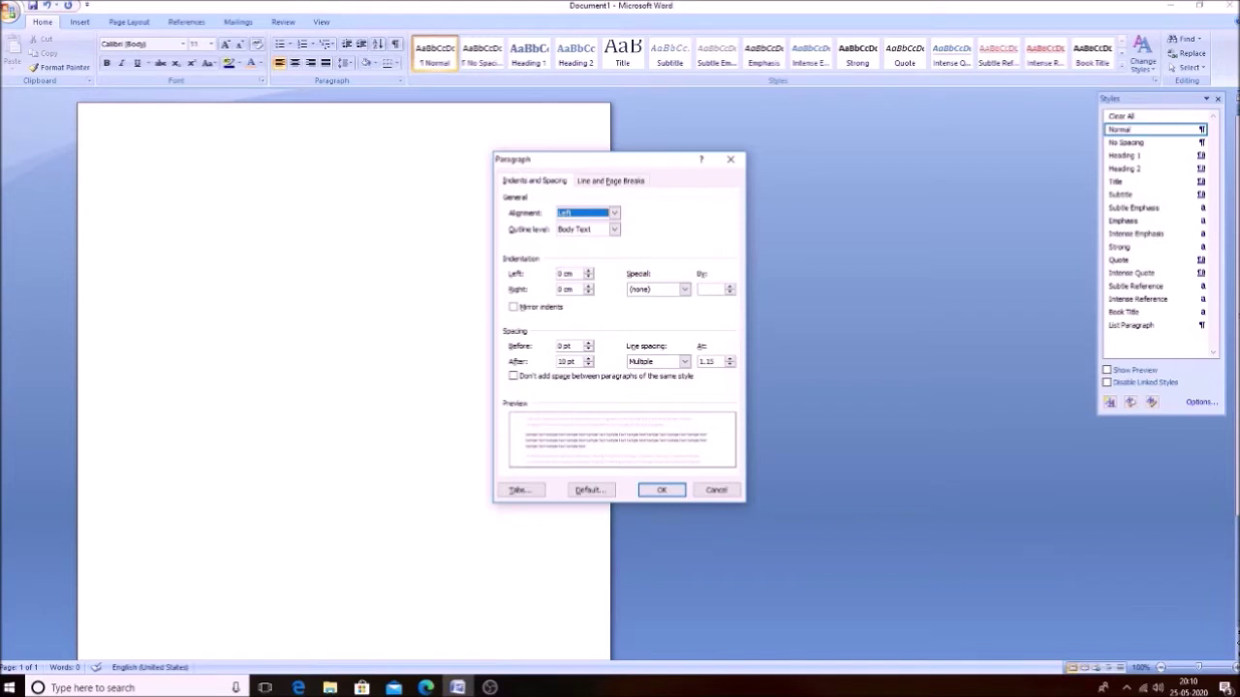
pyautogui.hotkey('alt', 'Down')
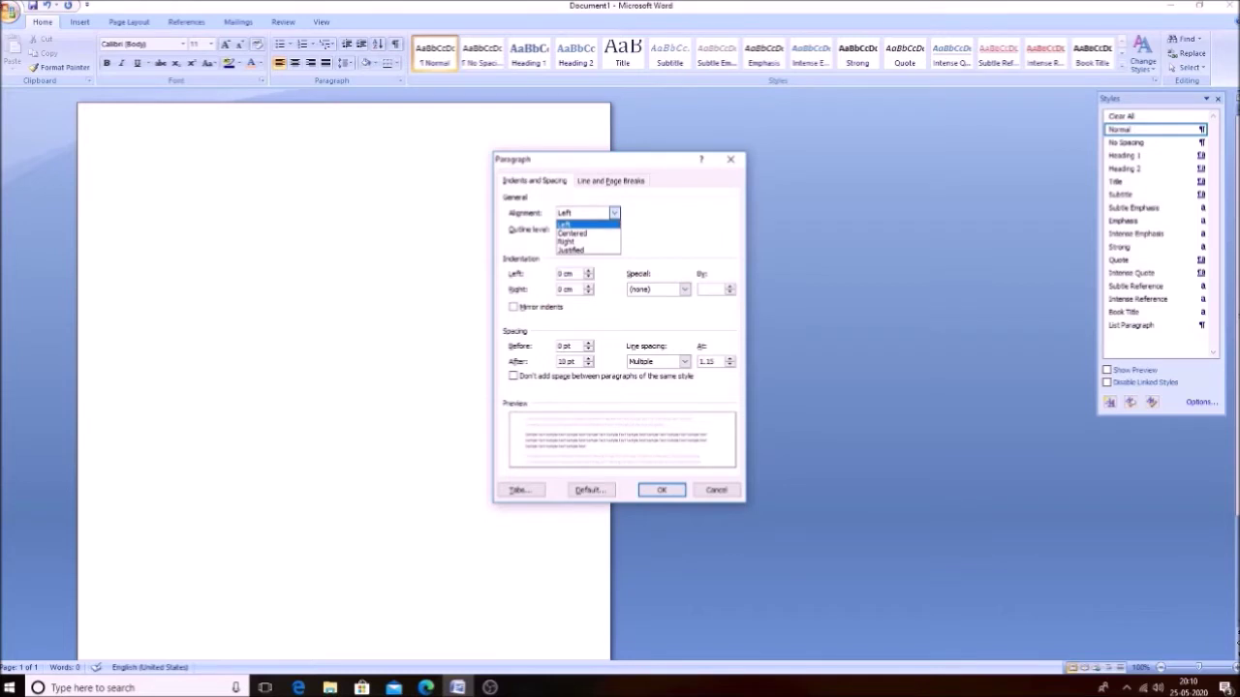
pyautogui.press('Tab')
pyautogui.hotkey('shift', 'Tab')
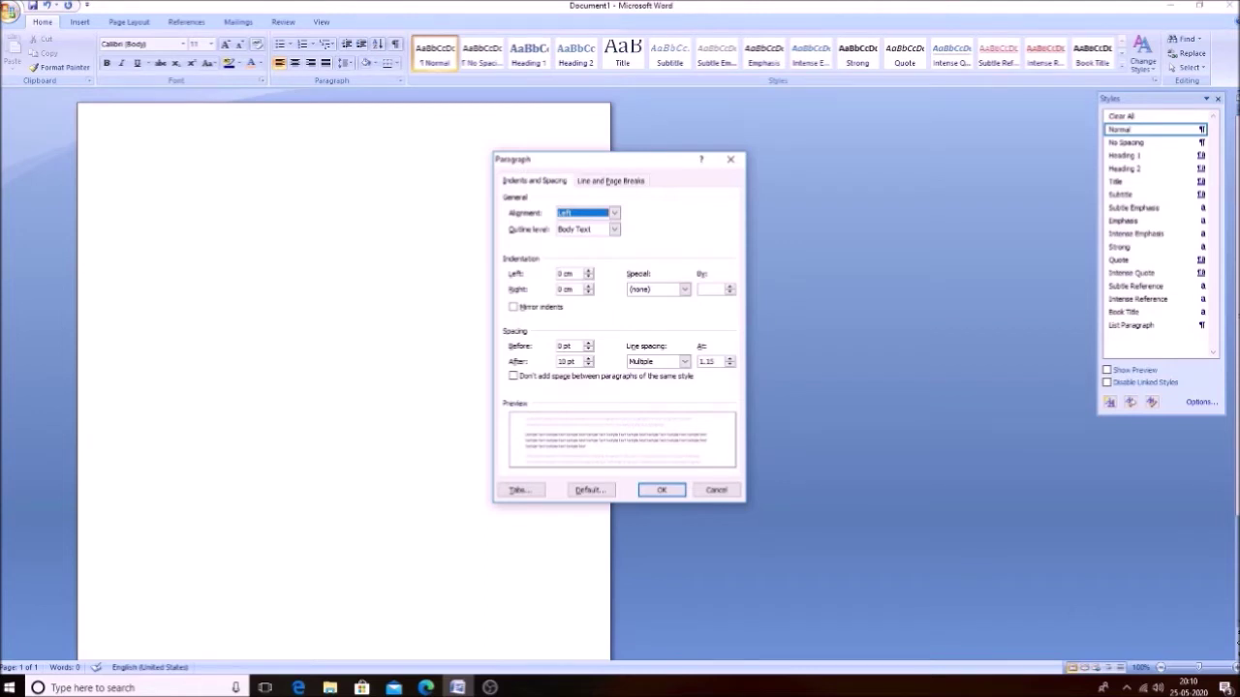
pyautogui.hotkey('alt', 'Down')
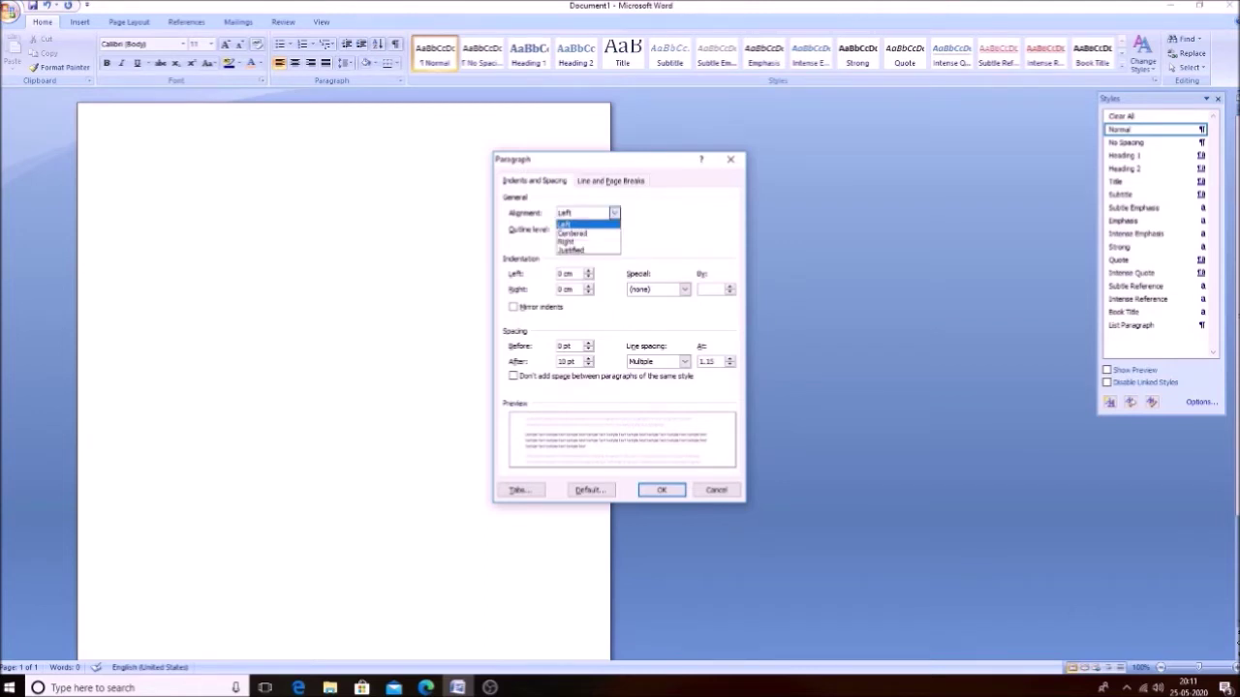
pyautogui.press('Down')
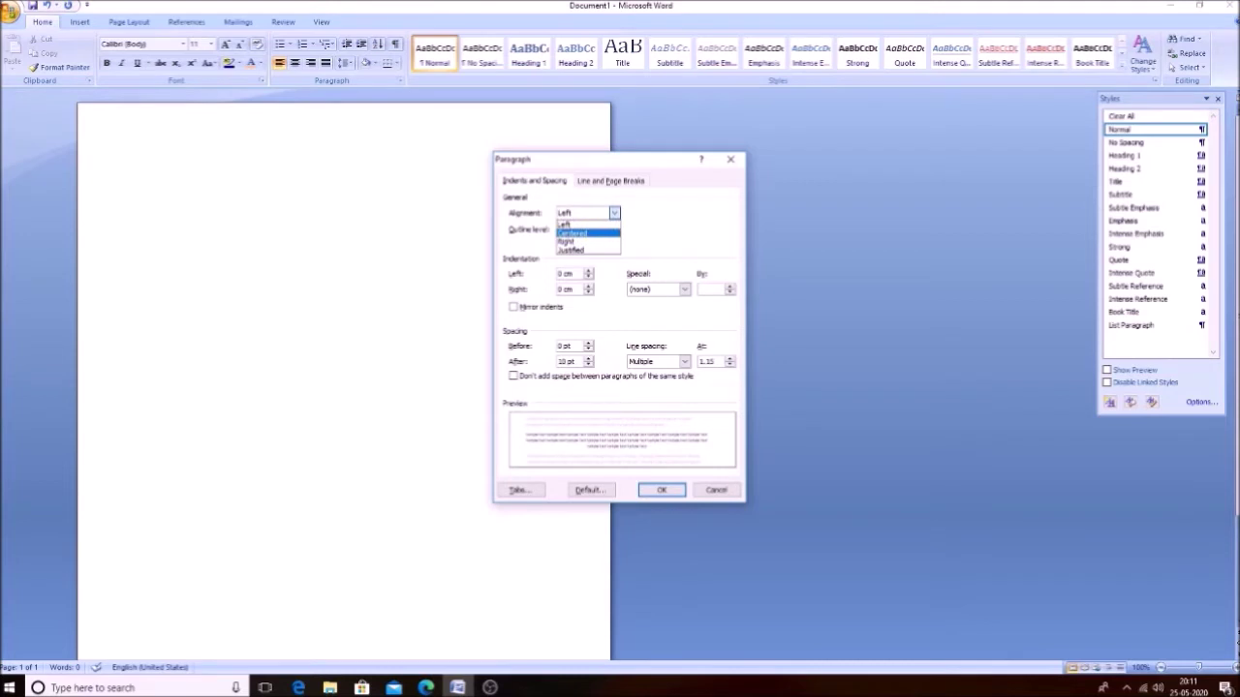
pyautogui.press('Down')
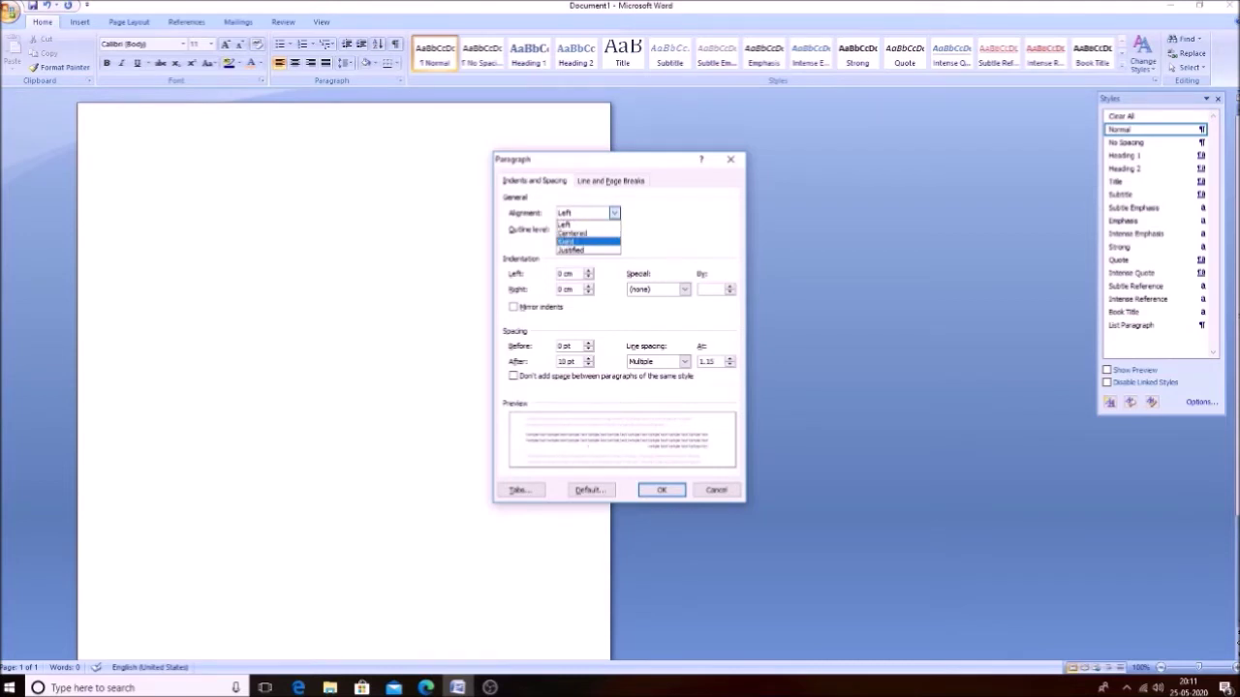
pyautogui.press('Down')
pyautogui.press('Up')
pyautogui.press('Up')
pyautogui.press('Up')
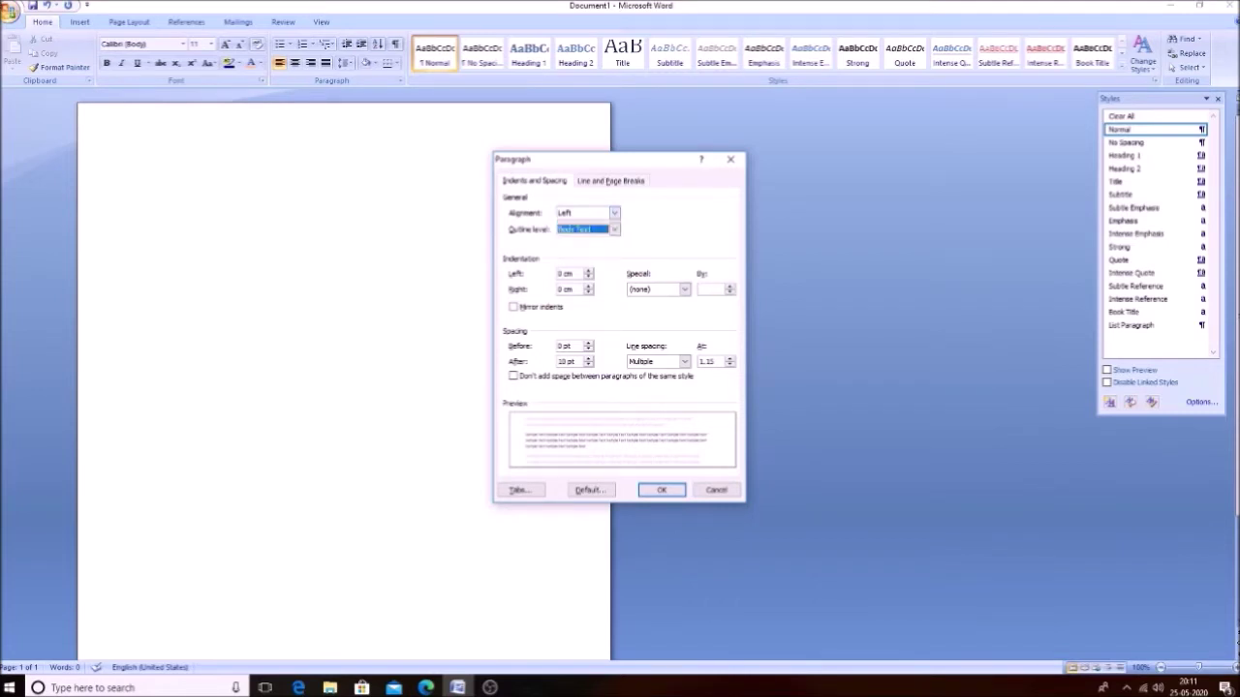
pyautogui.click(582, 213)
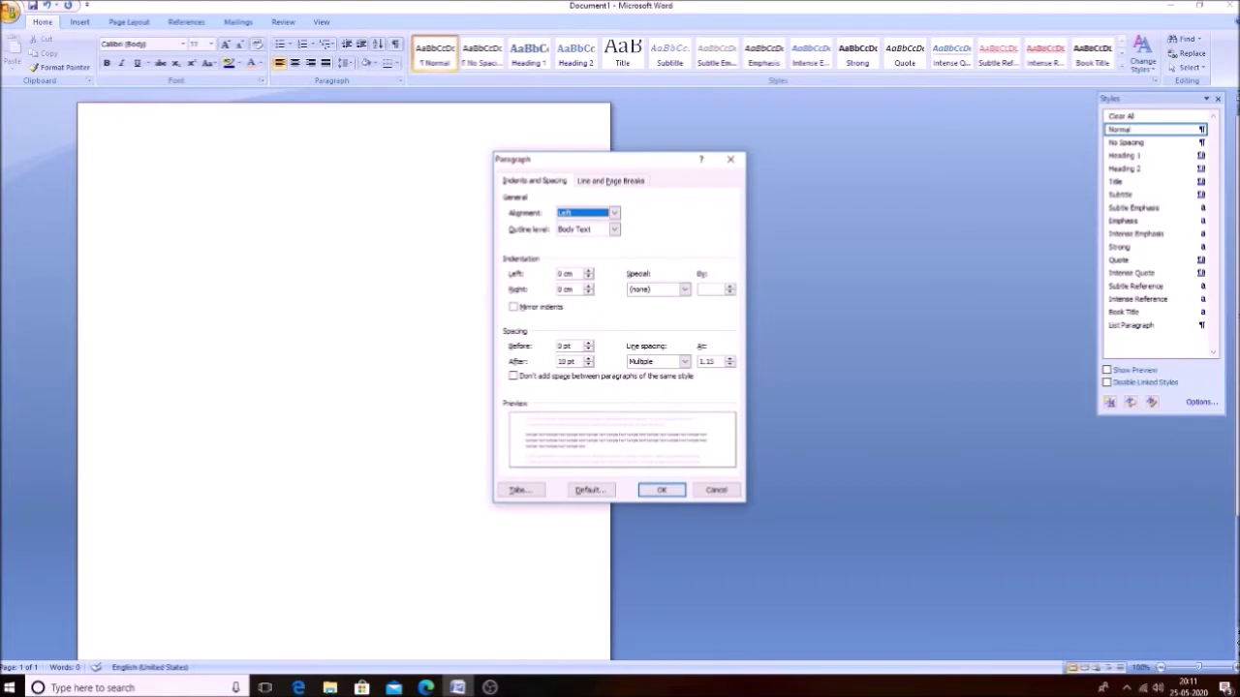
pyautogui.click(614, 212)
pyautogui.click(582, 228)
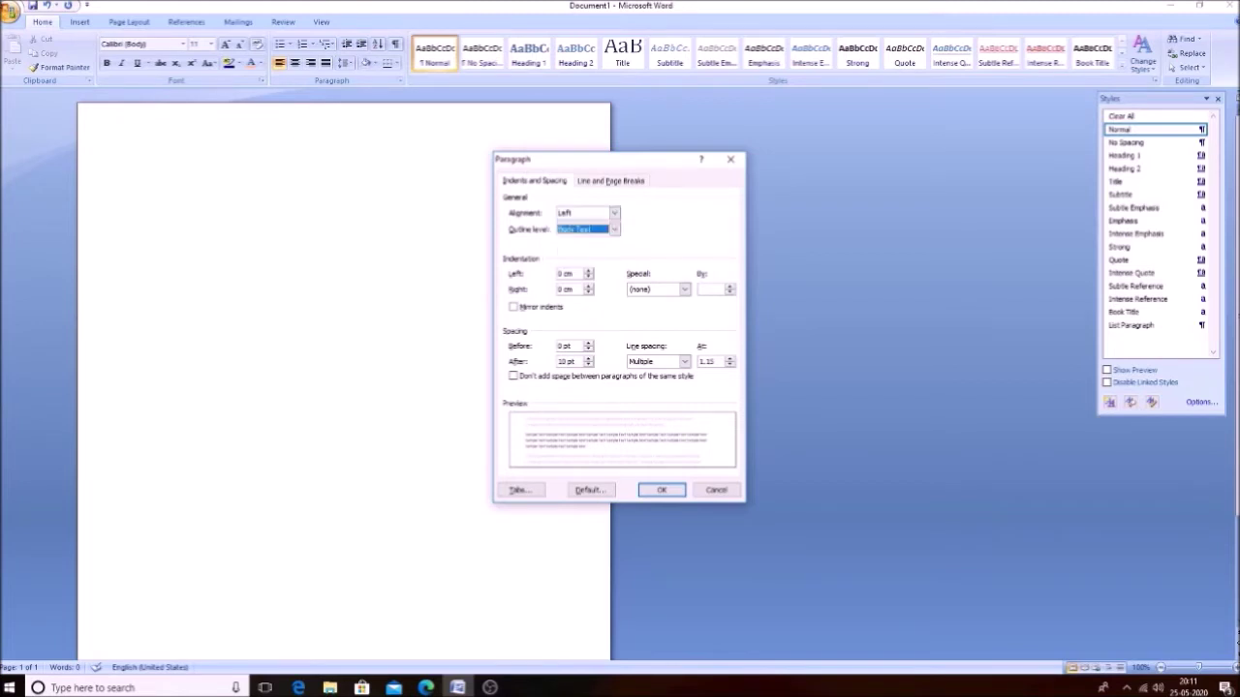
pyautogui.click(582, 212)
pyautogui.click(614, 212)
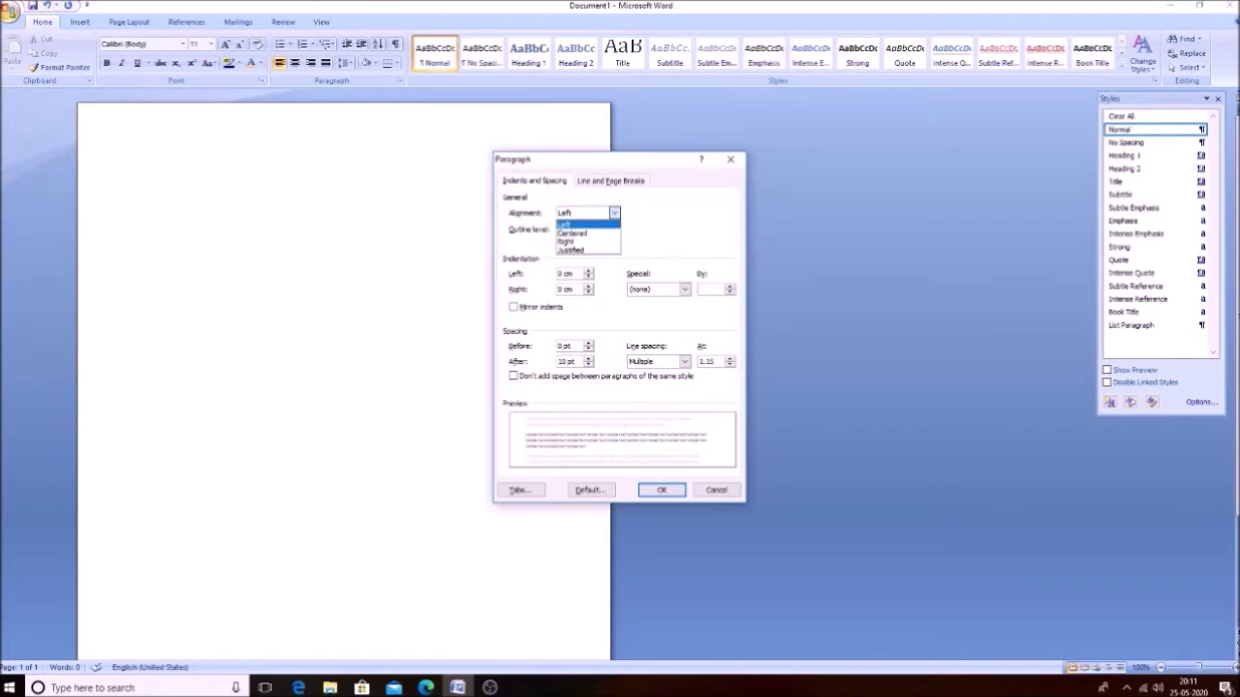
pyautogui.press('Down')
pyautogui.press('Down')
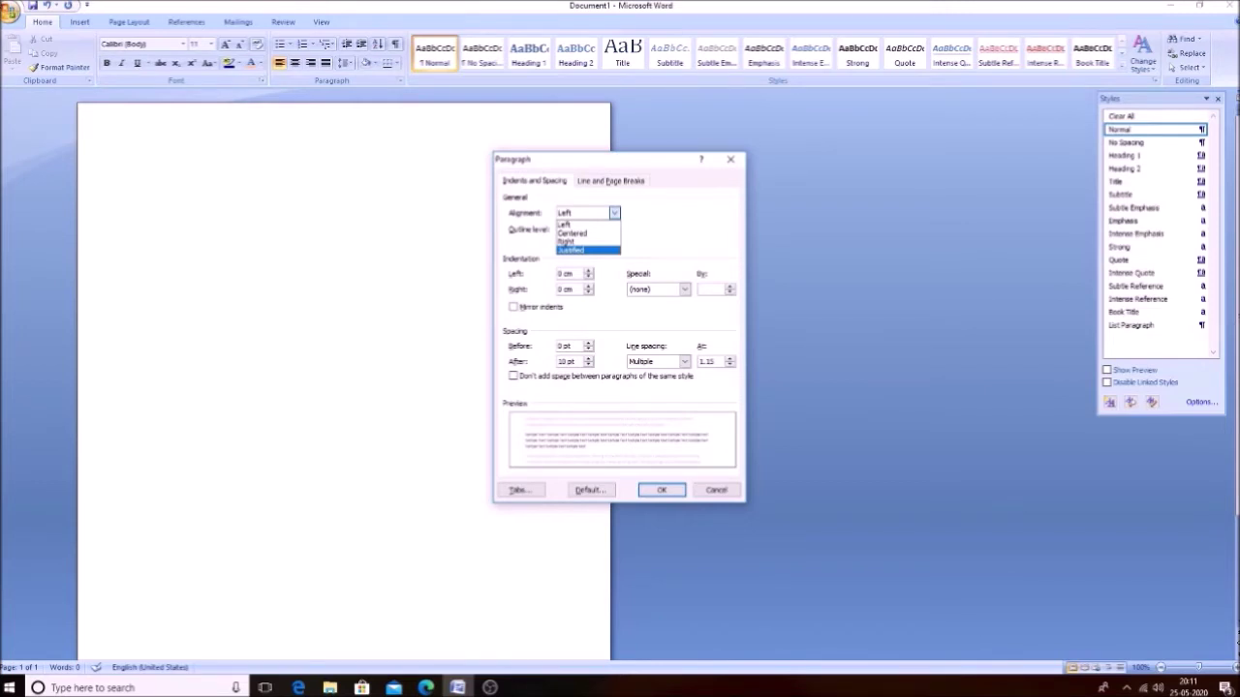
pyautogui.press('Up')
pyautogui.press('Up')
pyautogui.press('Up')
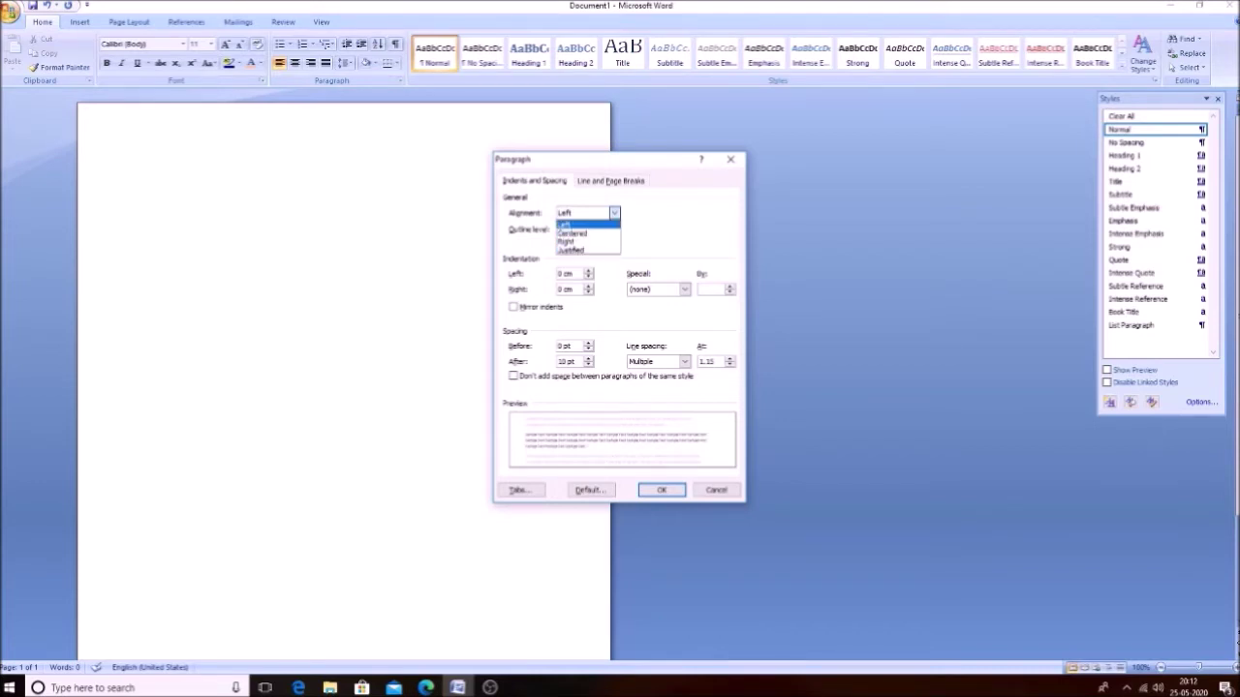
pyautogui.press('Tab')
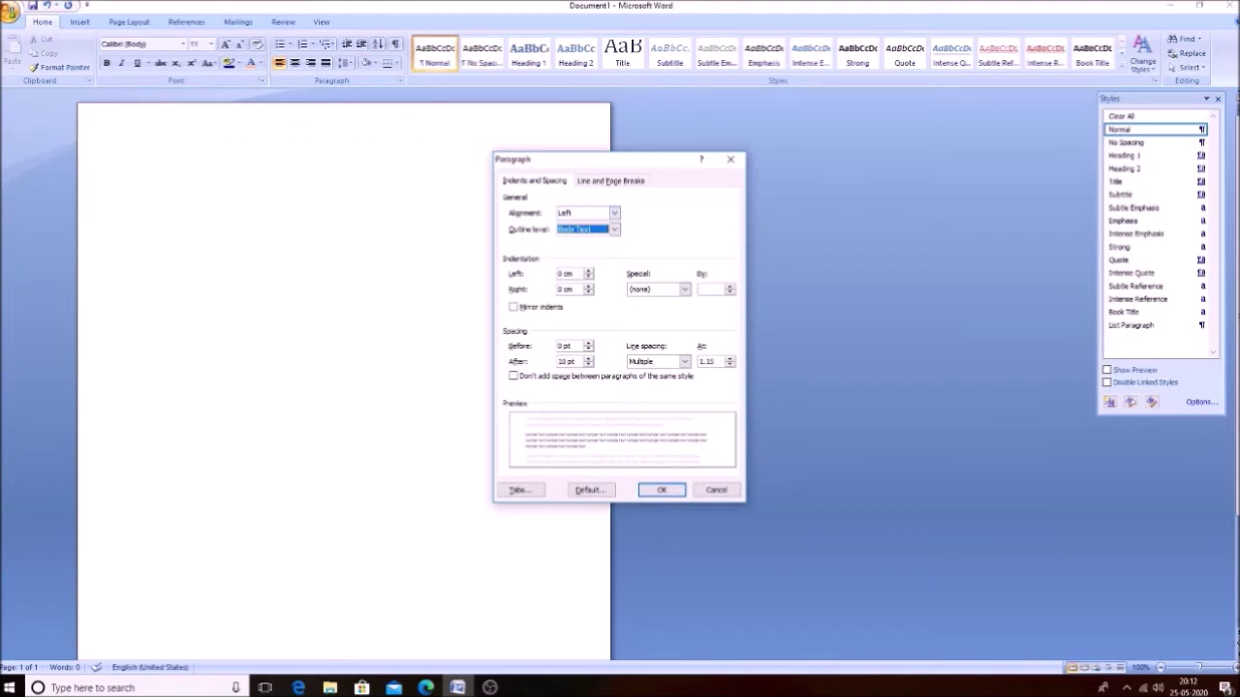
pyautogui.hotkey('alt', 'Down')
pyautogui.press('Down')
pyautogui.press('Up')
pyautogui.press('Down')
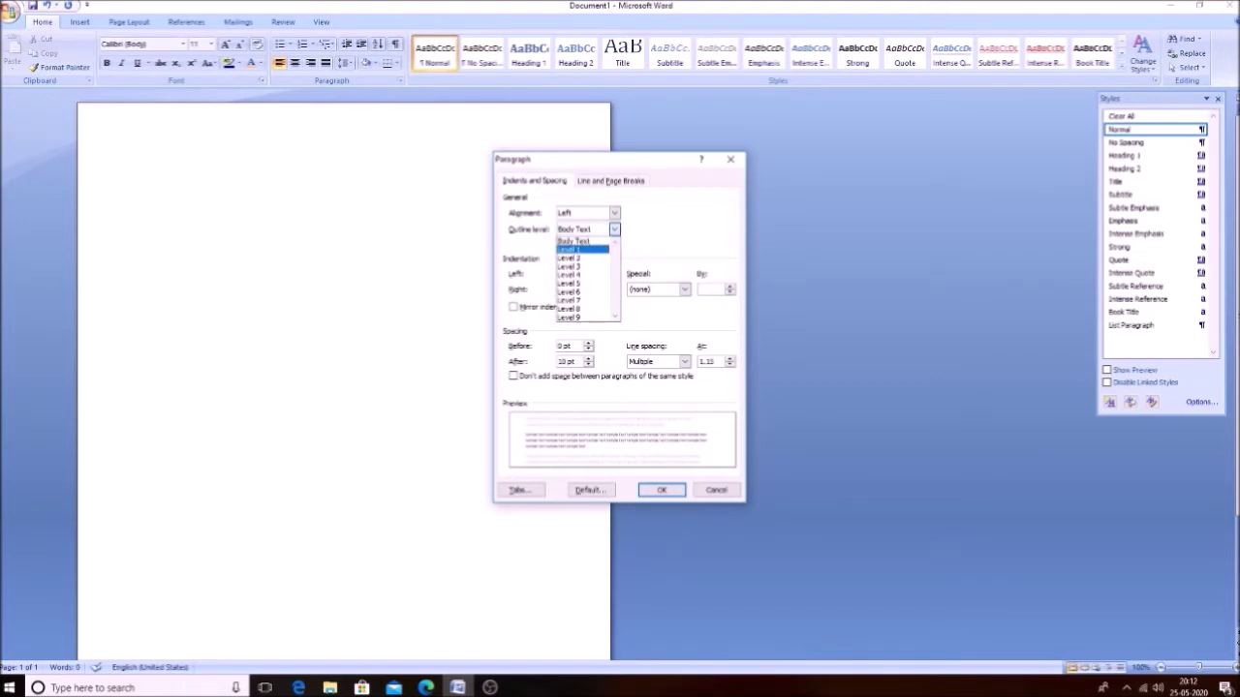
pyautogui.press('Down')
pyautogui.press('Down')
pyautogui.press('Down')
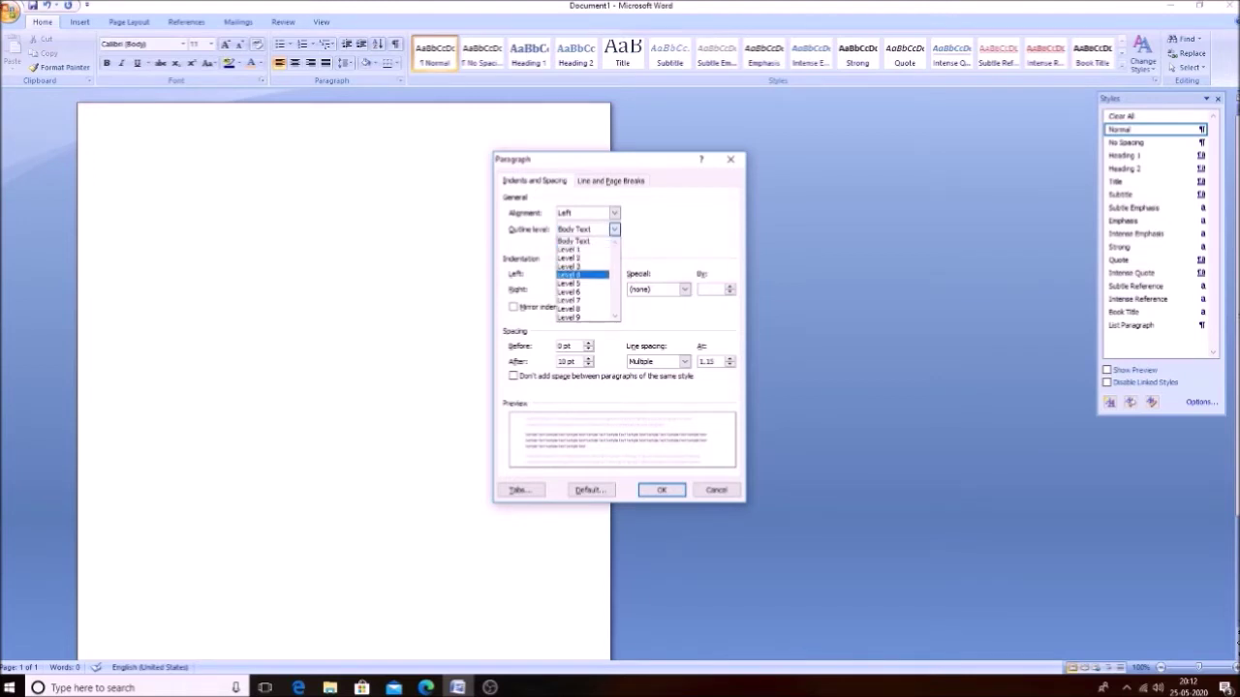
pyautogui.press('Down')
pyautogui.press('Down')
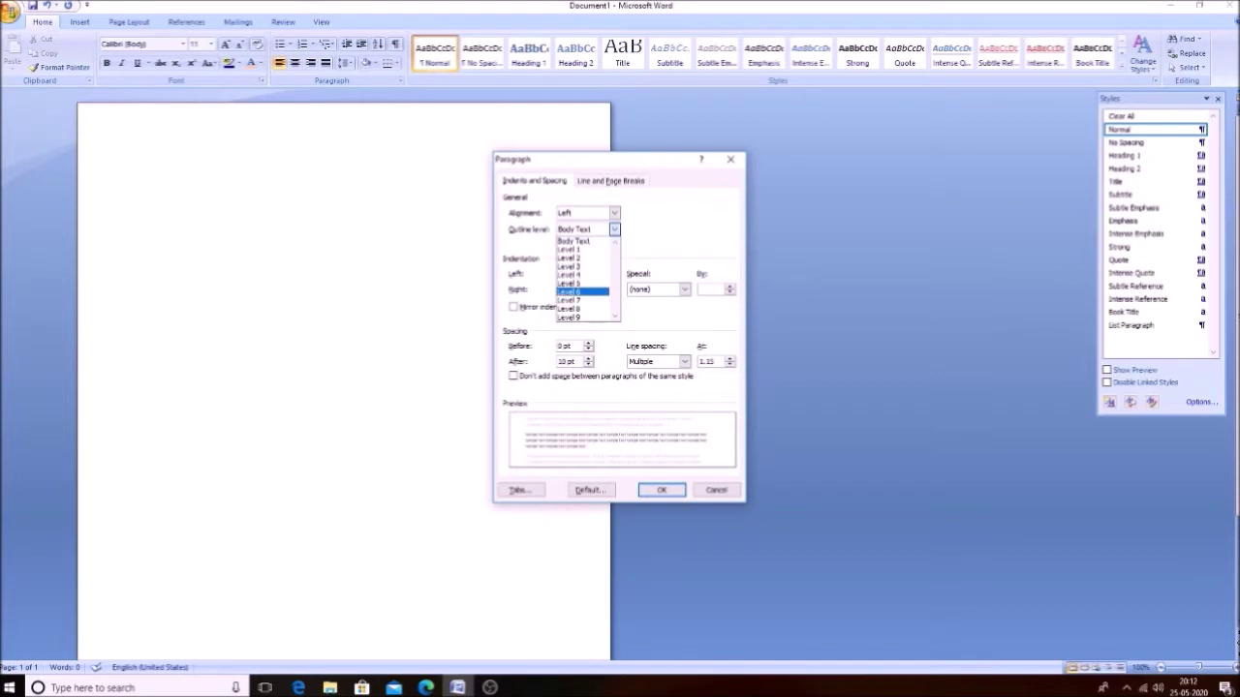
pyautogui.press('Up')
pyautogui.press('Up')
pyautogui.press('Up')
pyautogui.press('Up')
pyautogui.press('Up')
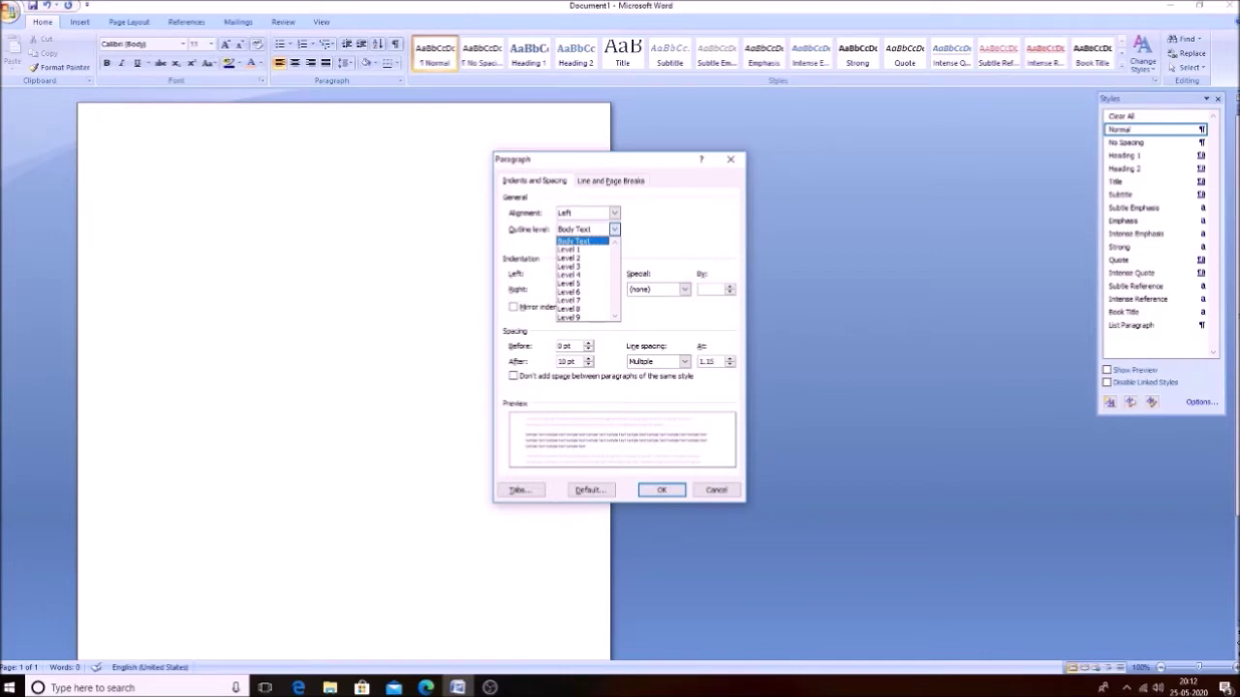
pyautogui.press('Tab')
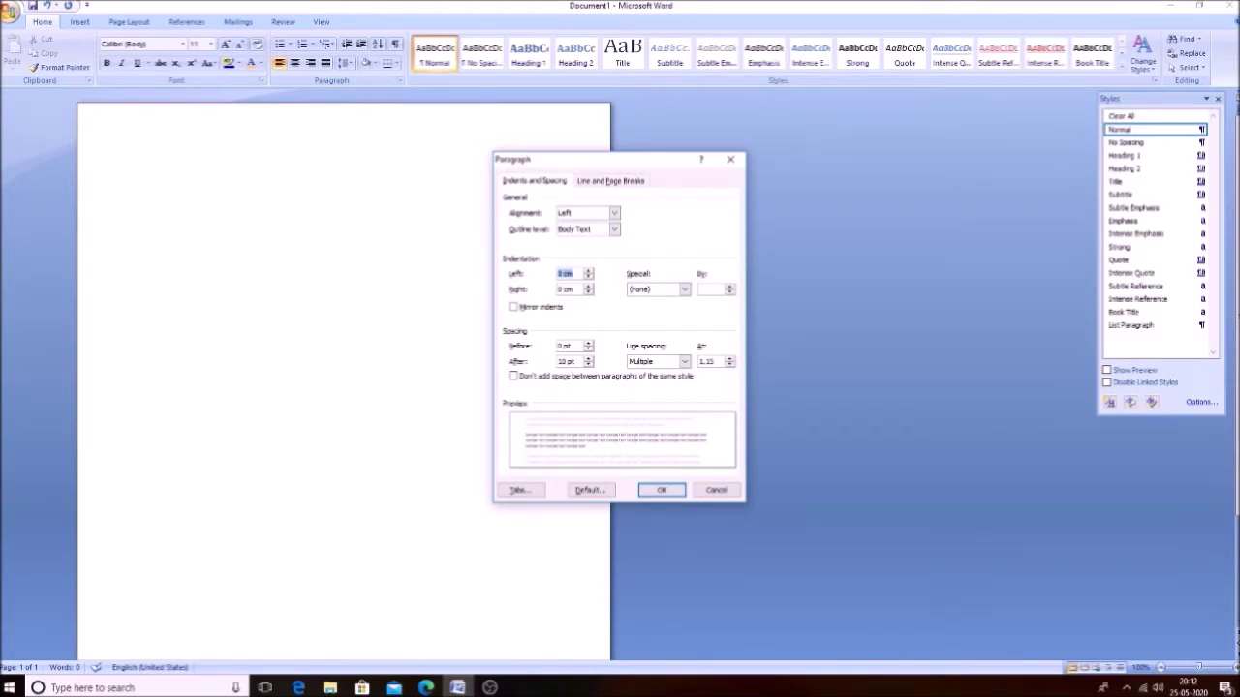
# Step: Set the Left and Right indentation values in the Paragraph dialog to 0.5 cm each
pyautogui.press('Up')
pyautogui.press('Up')
pyautogui.press('Up')
pyautogui.press('Up')
pyautogui.press('Up')
pyautogui.press('Up')
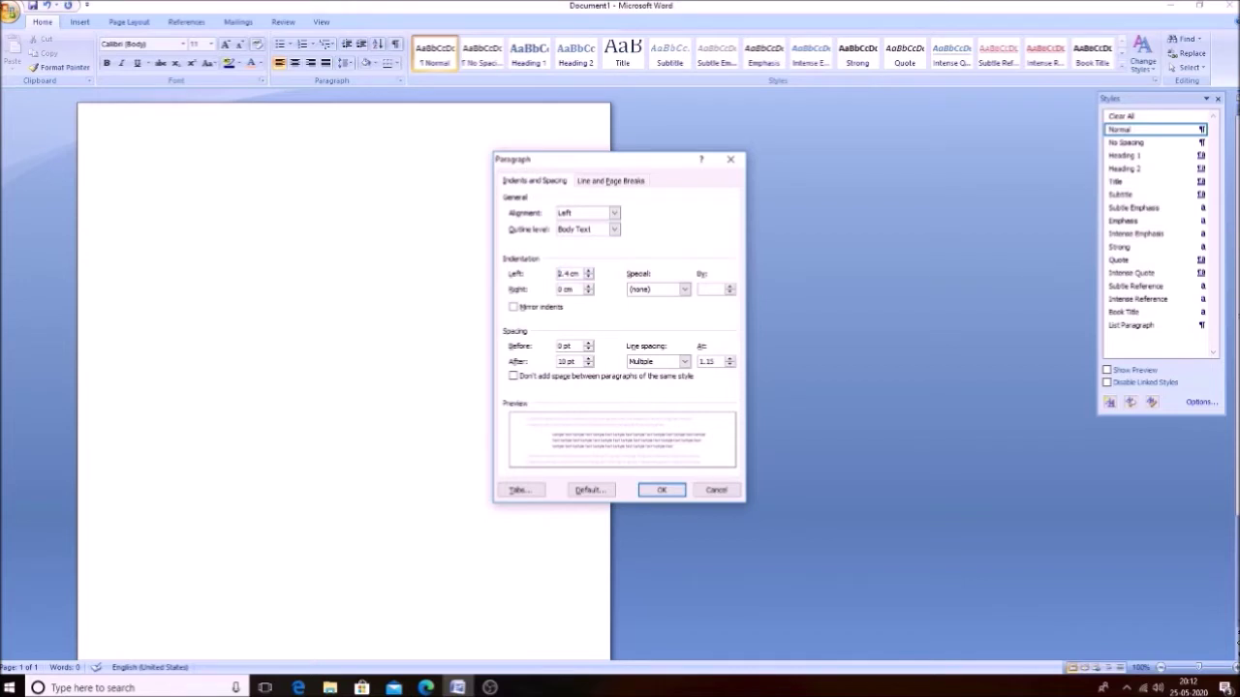
pyautogui.press('Down')
pyautogui.press('Down')
pyautogui.press('Down')
pyautogui.press('Down')
pyautogui.press('Down')
pyautogui.press('Down')
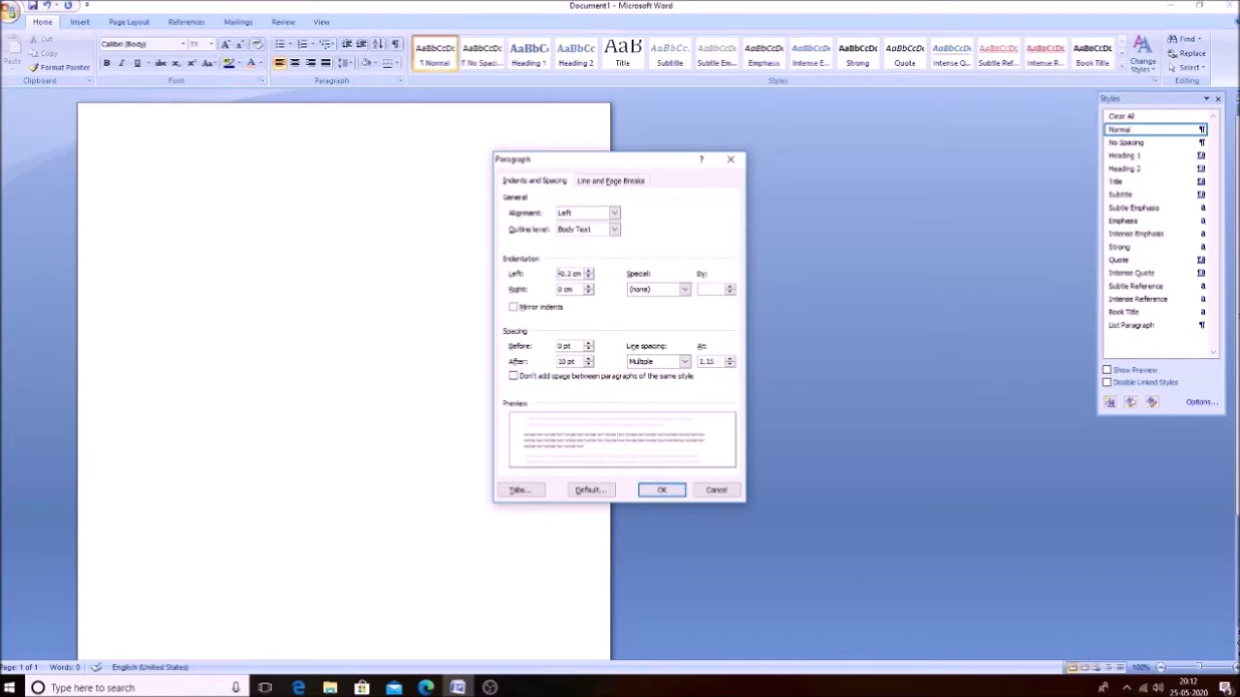
pyautogui.press('Down')
pyautogui.press('Down')
pyautogui.press('Down')
pyautogui.press('Up')
pyautogui.press('Up')
pyautogui.press('Up')
pyautogui.press('Up')
pyautogui.press('Up')
pyautogui.press('Up')
pyautogui.press('Up')
pyautogui.press('Up')
pyautogui.press('Up')
pyautogui.press('Up')
pyautogui.press('Up')
pyautogui.press('Tab')
pyautogui.write('0.1 cm')
pyautogui.press('Up')
pyautogui.press('Up')
pyautogui.click(657, 289)
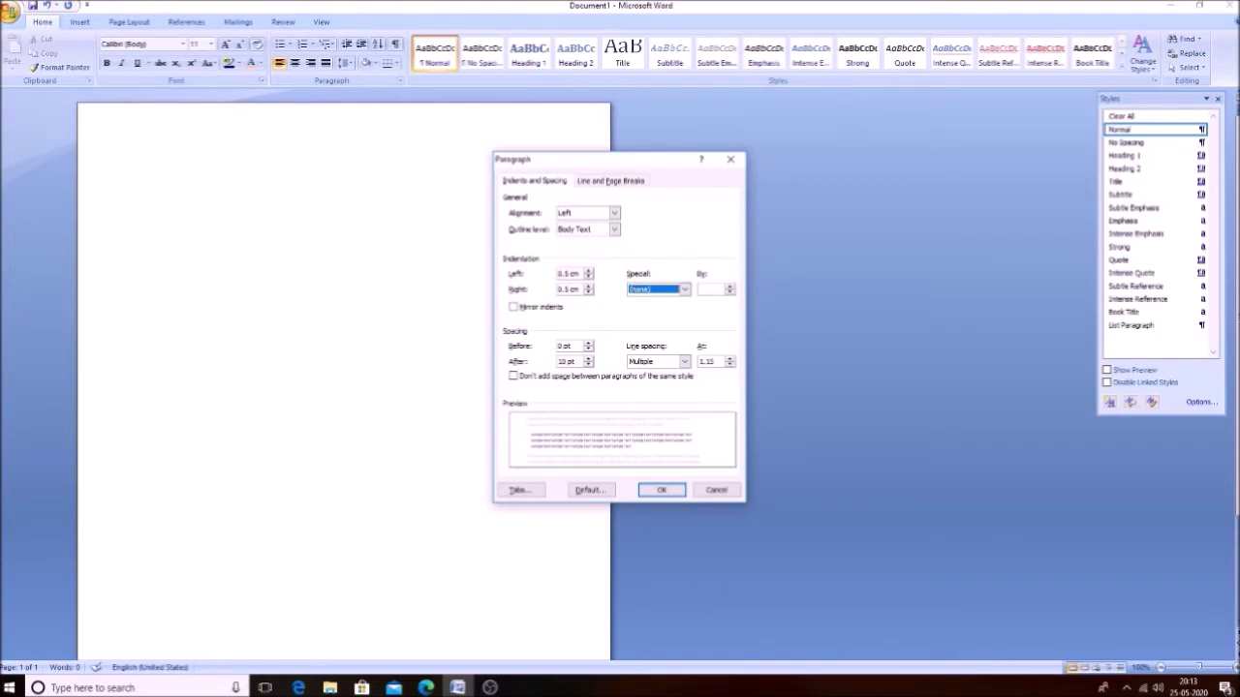
pyautogui.hotkey('alt', 'Down')
pyautogui.press('Down')
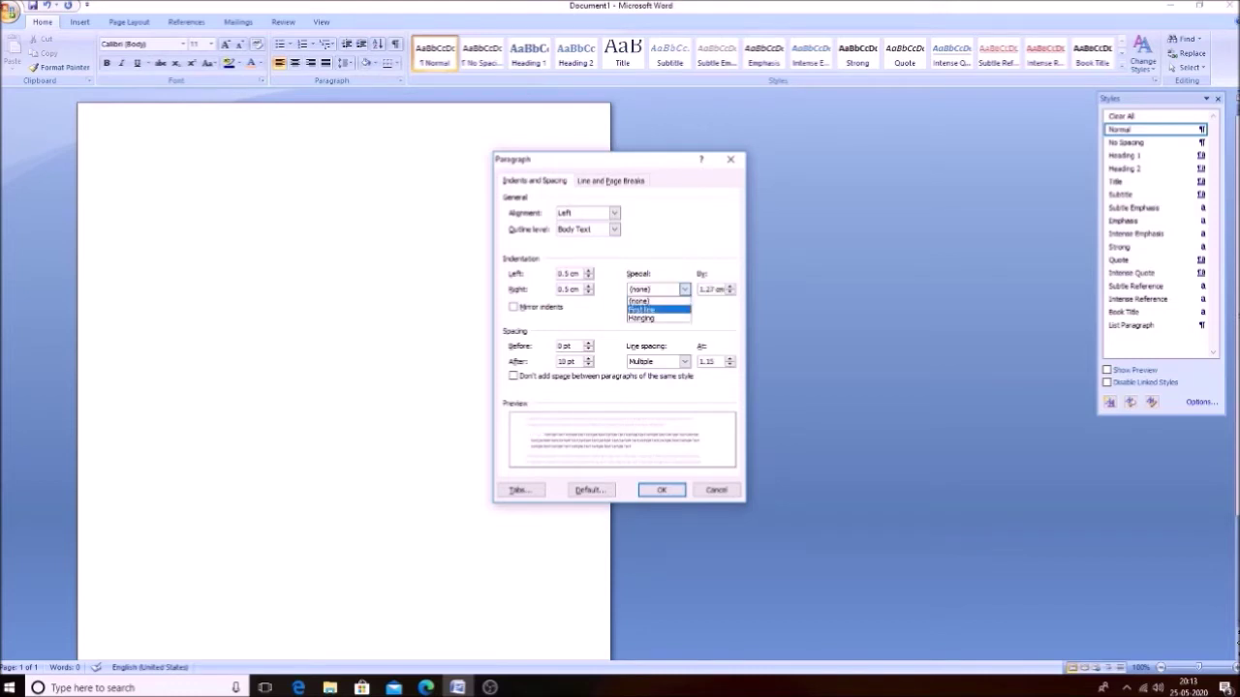
pyautogui.press('Up')
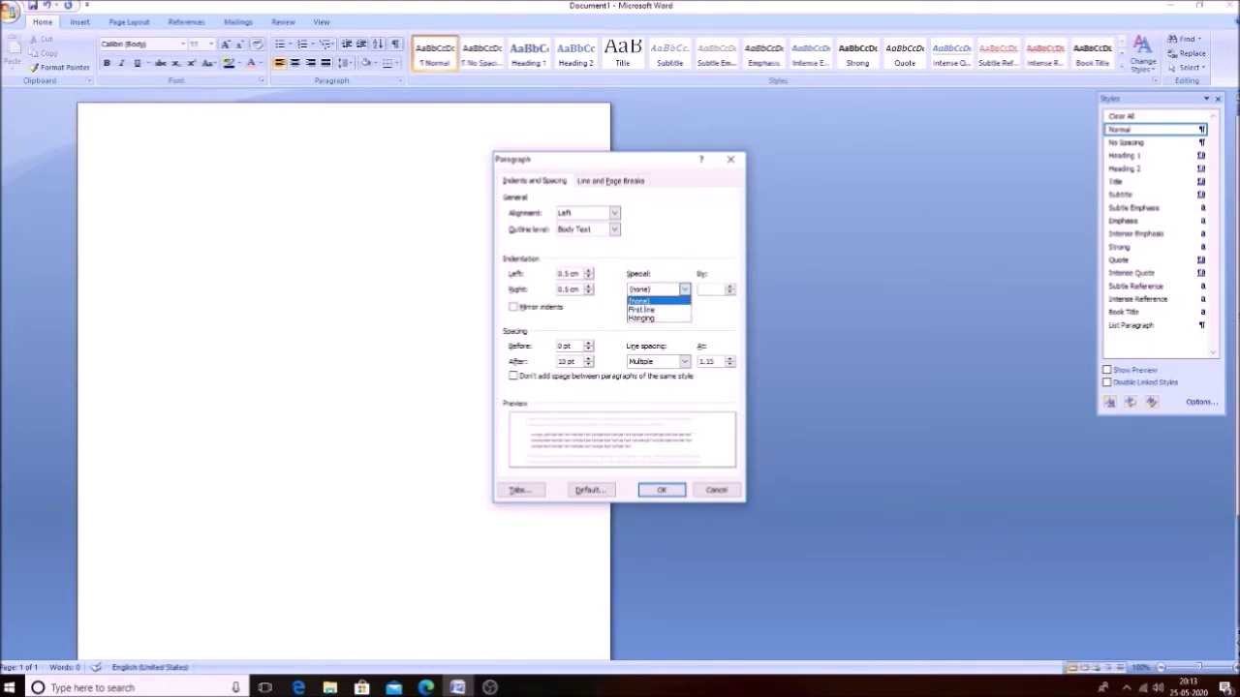
pyautogui.press('Down')
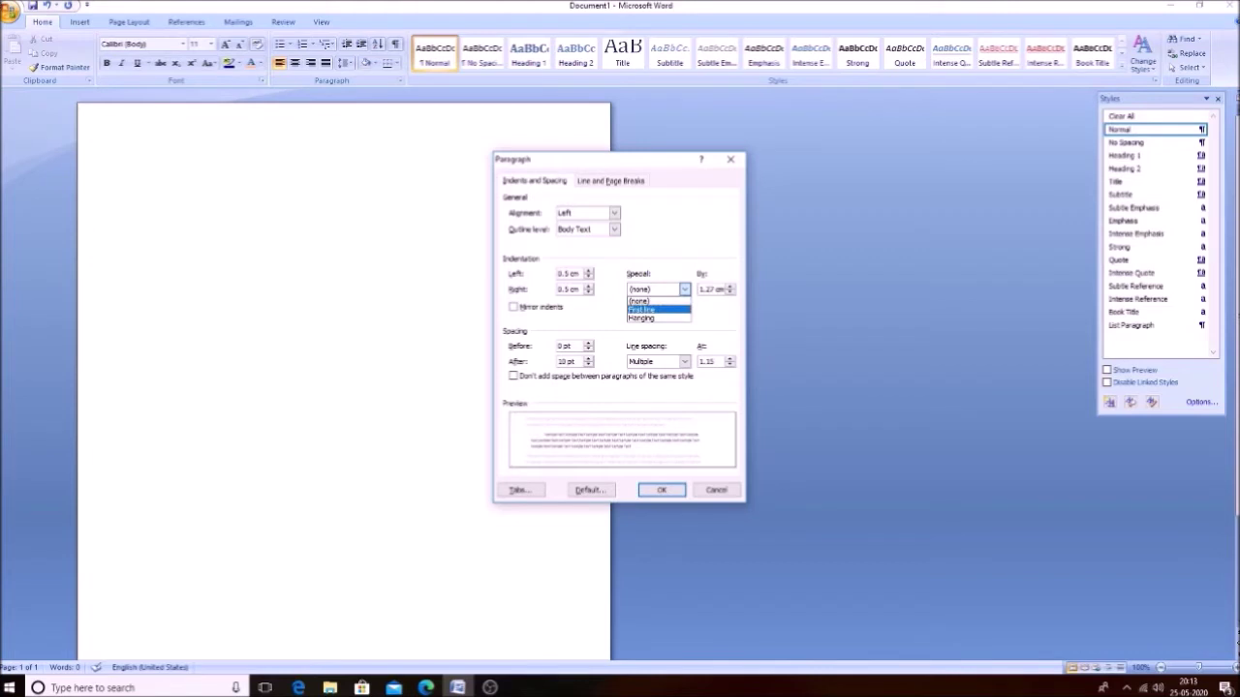
pyautogui.press('Down')
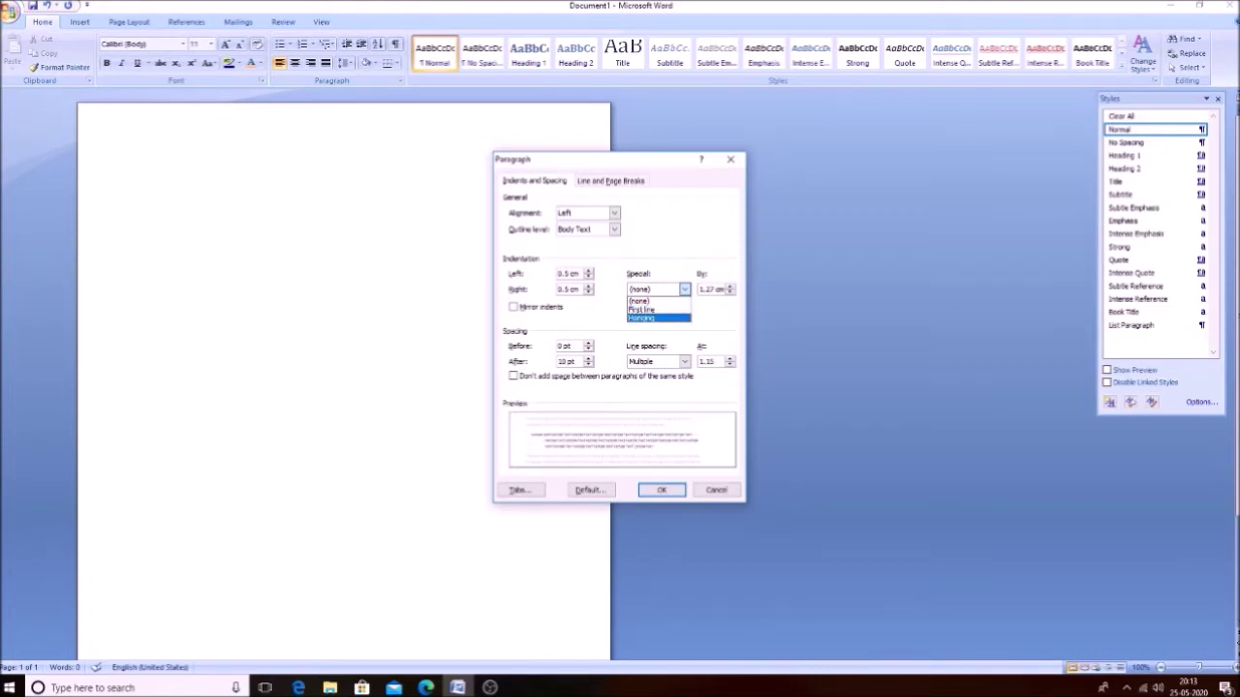
pyautogui.press('Up')
pyautogui.press('Up')
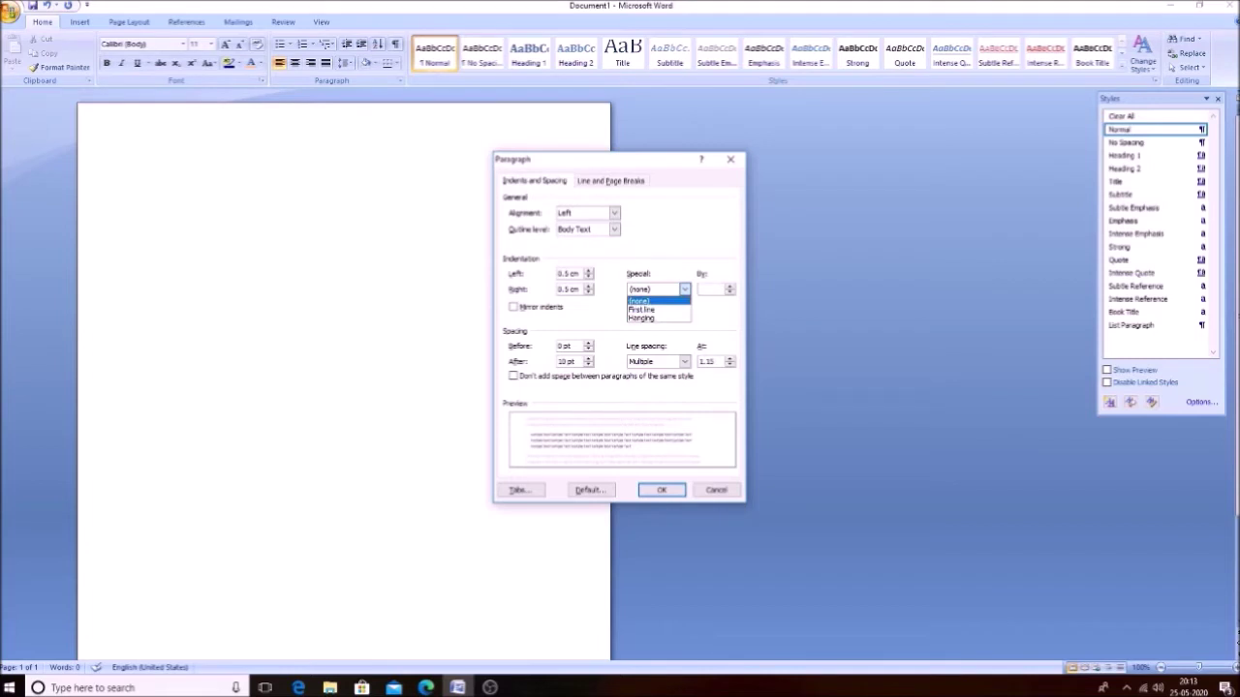
pyautogui.press('Tab')
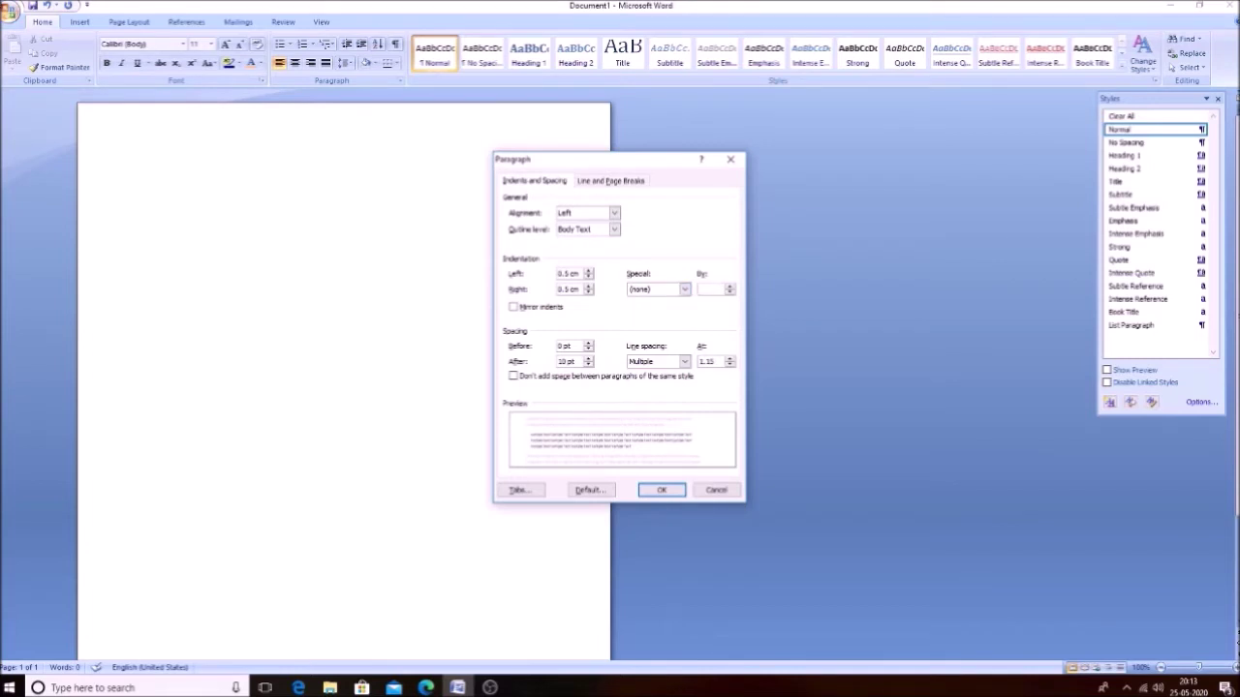
pyautogui.press('Tab')
pyautogui.press('Tab')
pyautogui.write('18')
pyautogui.press('Down')
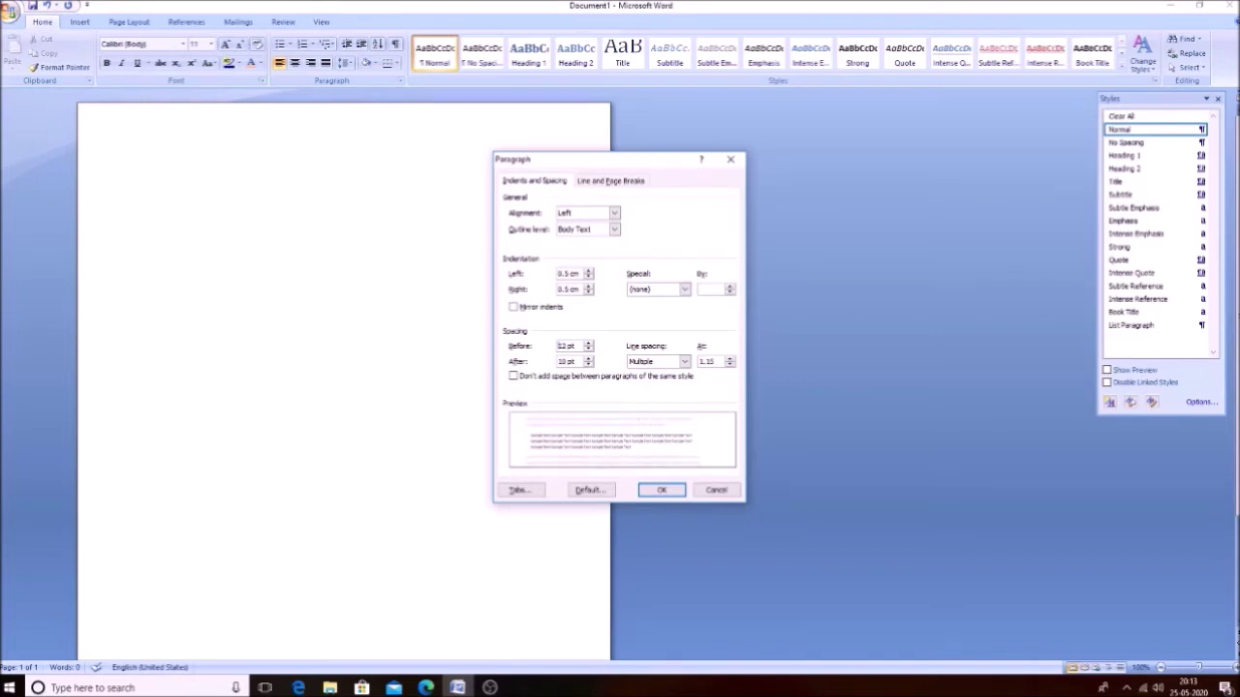
pyautogui.press('Down')
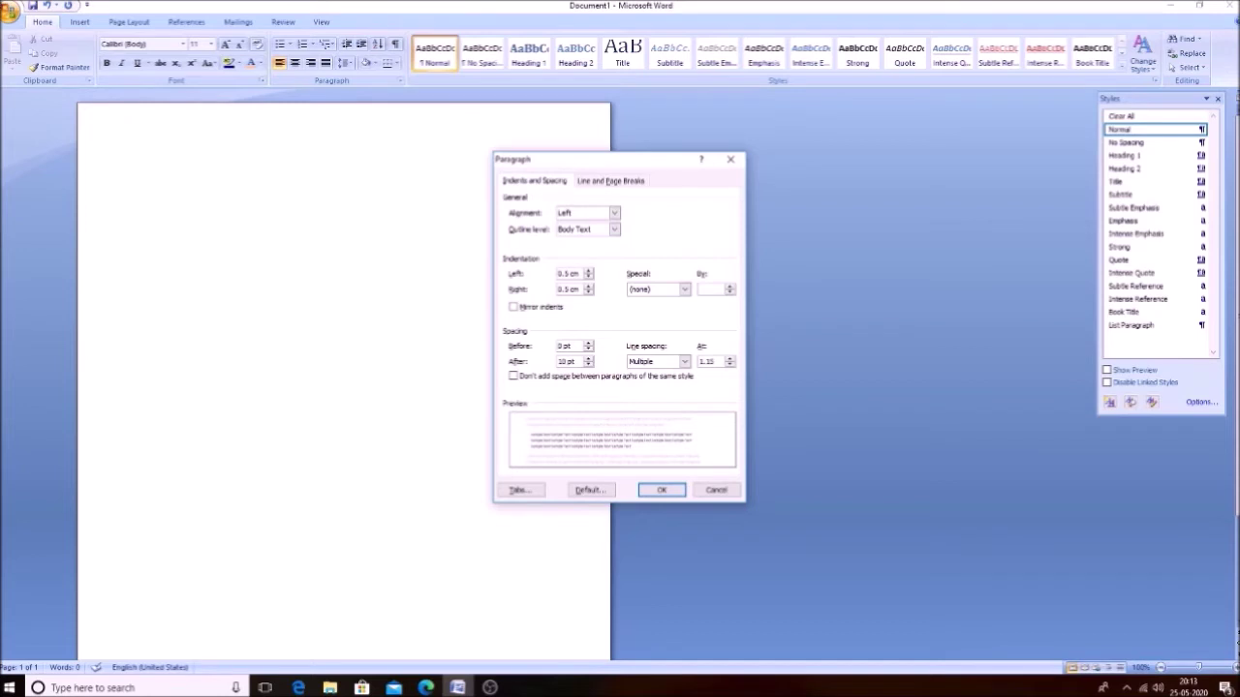
pyautogui.press('Tab')
pyautogui.click(656, 361)
# Step: Preview Exactly, Double, 1.5 lines and Single line spacing, then keep Multiple at 3
pyautogui.hotkey('shift', 'Tab')
pyautogui.click(657, 362)
pyautogui.hotkey('alt', 'Down')
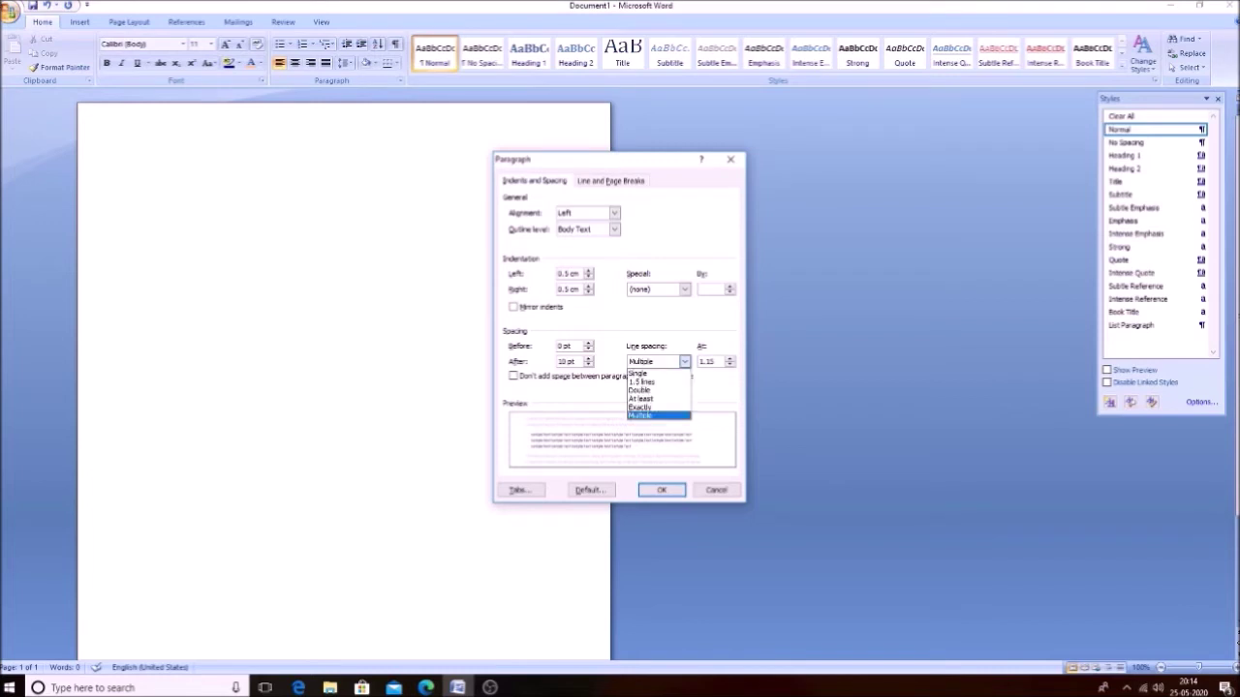
pyautogui.press('Up')
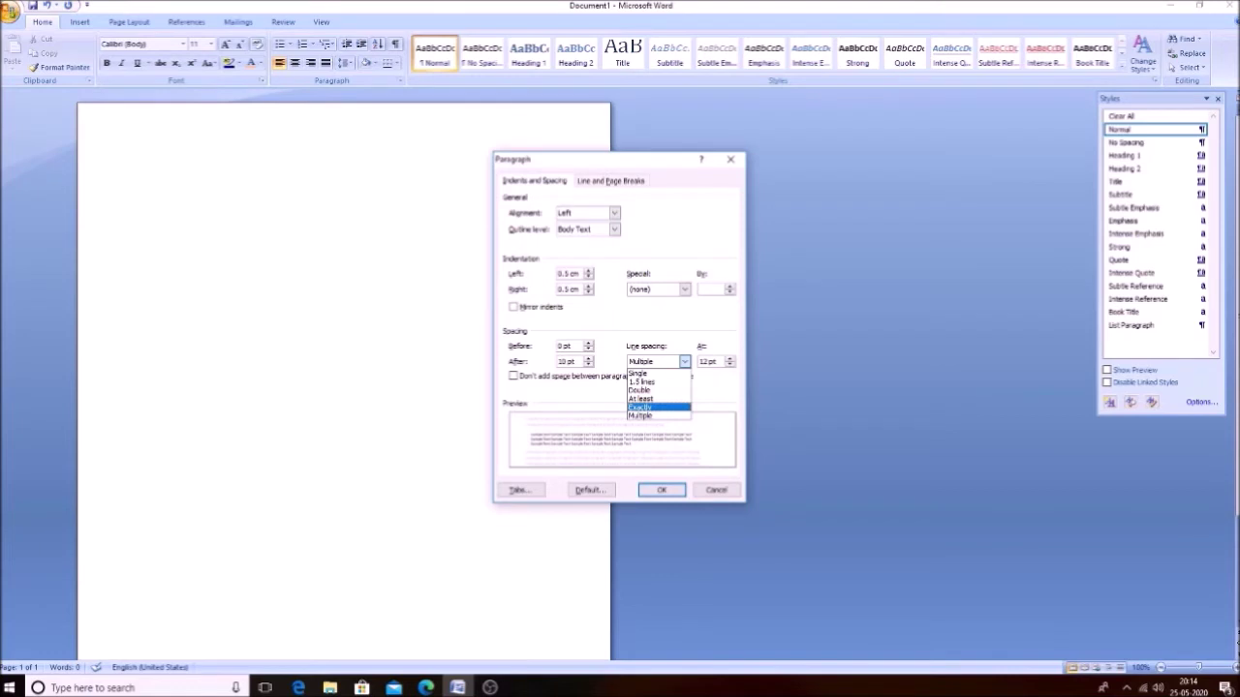
pyautogui.press('Down')
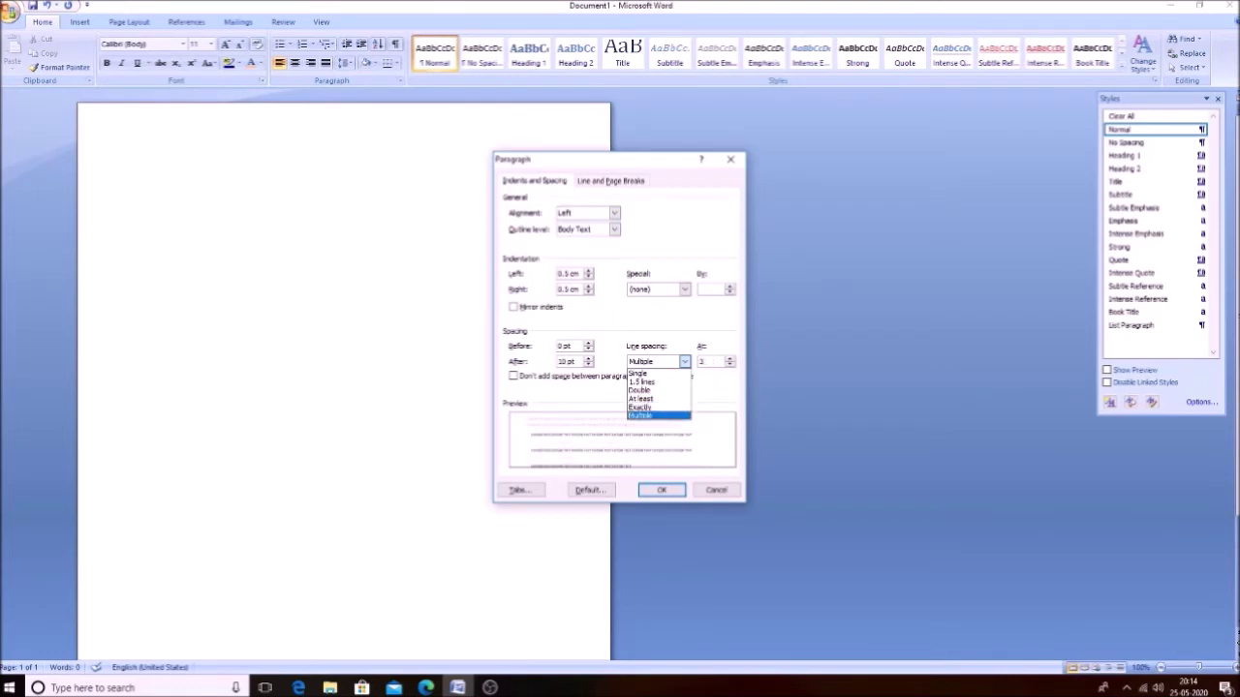
pyautogui.press('Up')
pyautogui.press('Up')
pyautogui.press('Up')
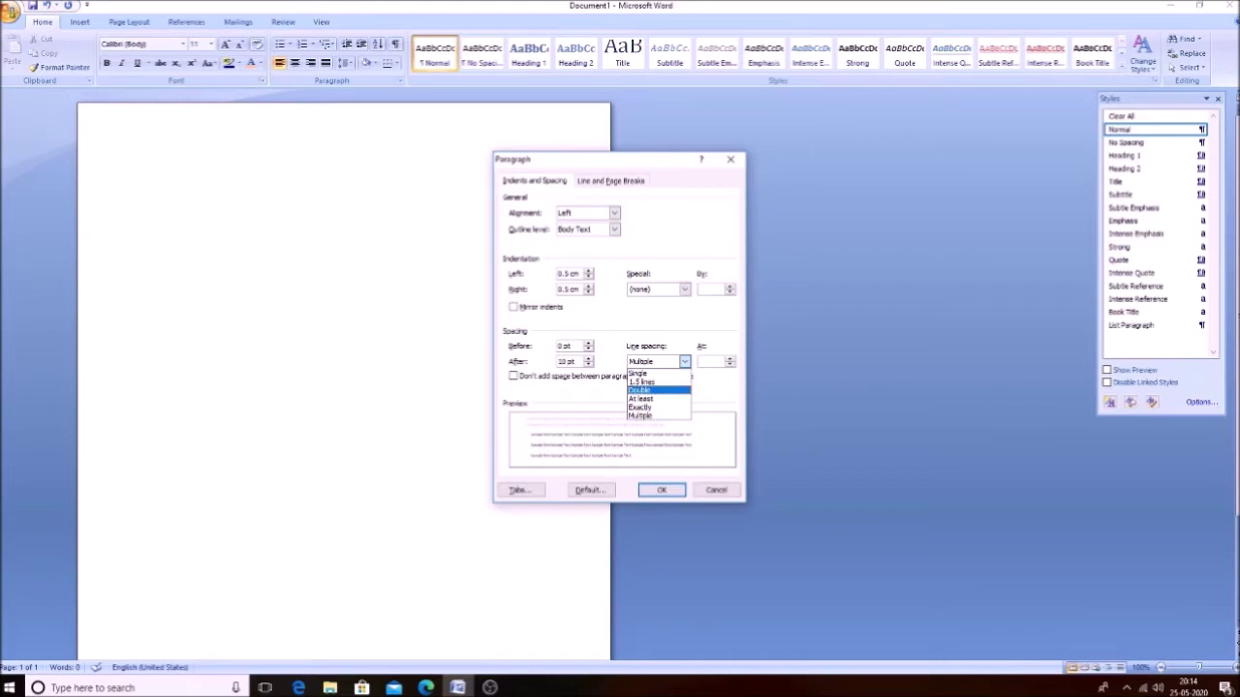
pyautogui.press('Up')
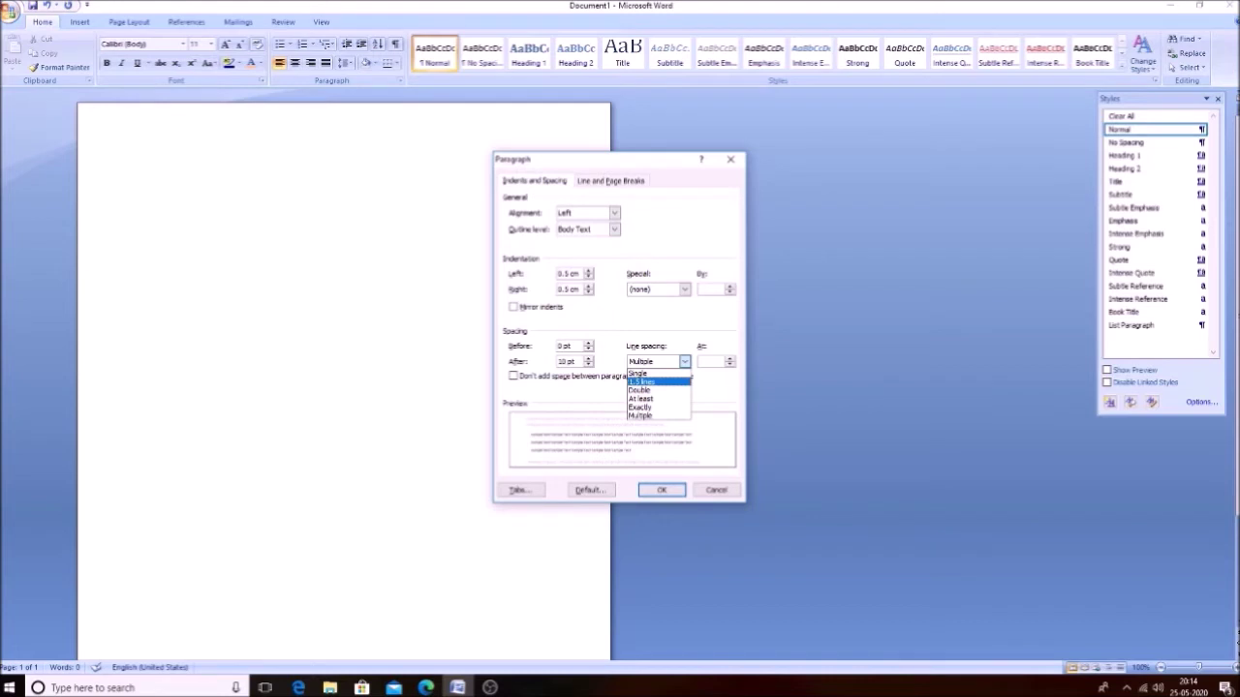
pyautogui.press('Up')
pyautogui.press('Down')
pyautogui.press('Down')
pyautogui.press('Down')
pyautogui.press('Down')
pyautogui.press('Down')
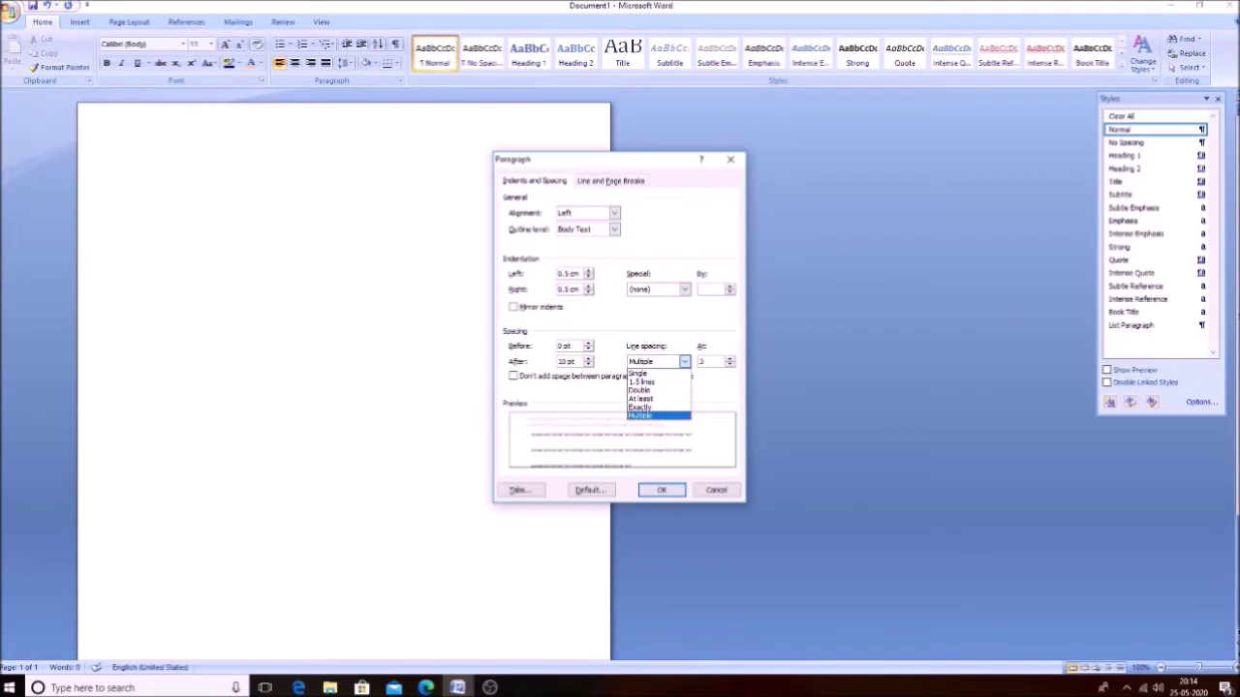
pyautogui.press('Return')
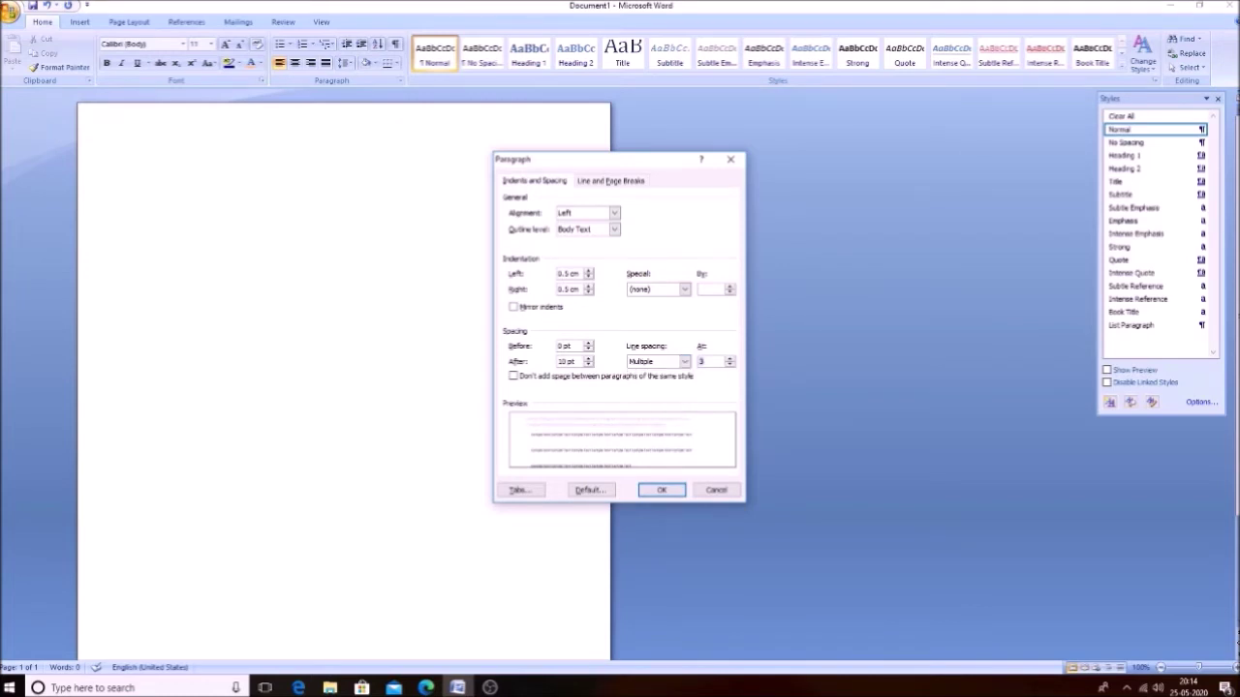
# Step: Enter 3.5 as the Multiple line spacing At value
pyautogui.write('3.5')
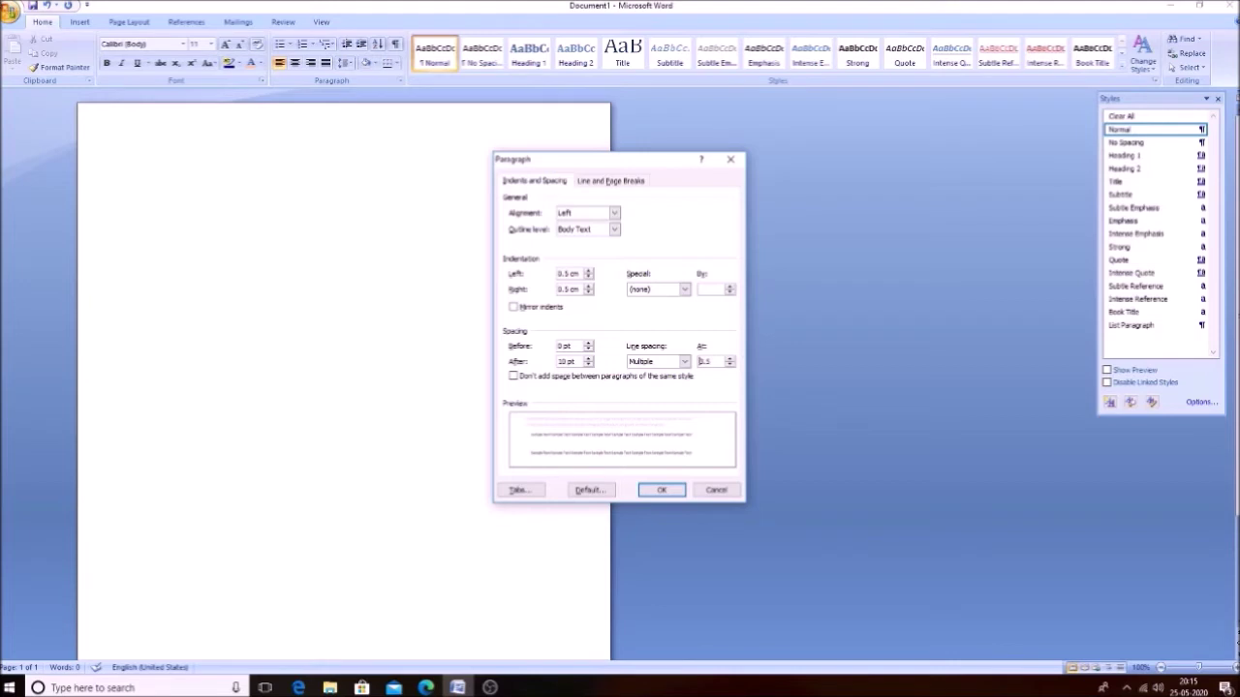
pyautogui.write('3')
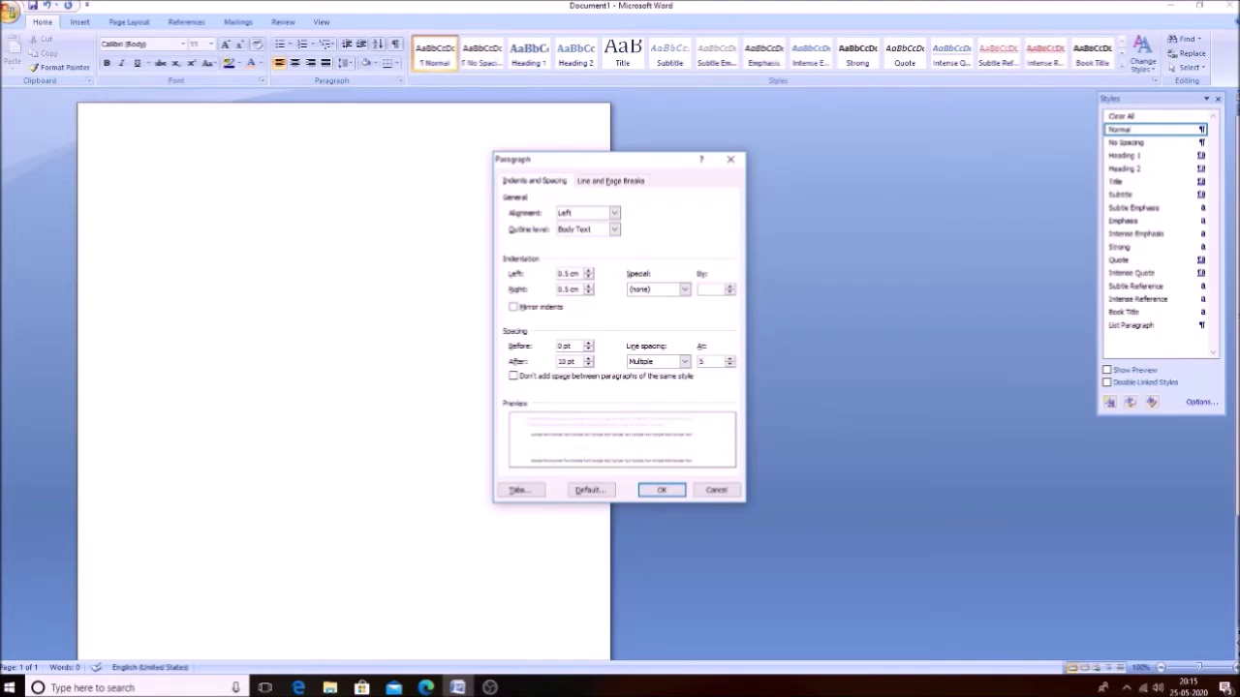
pyautogui.write('3.5')
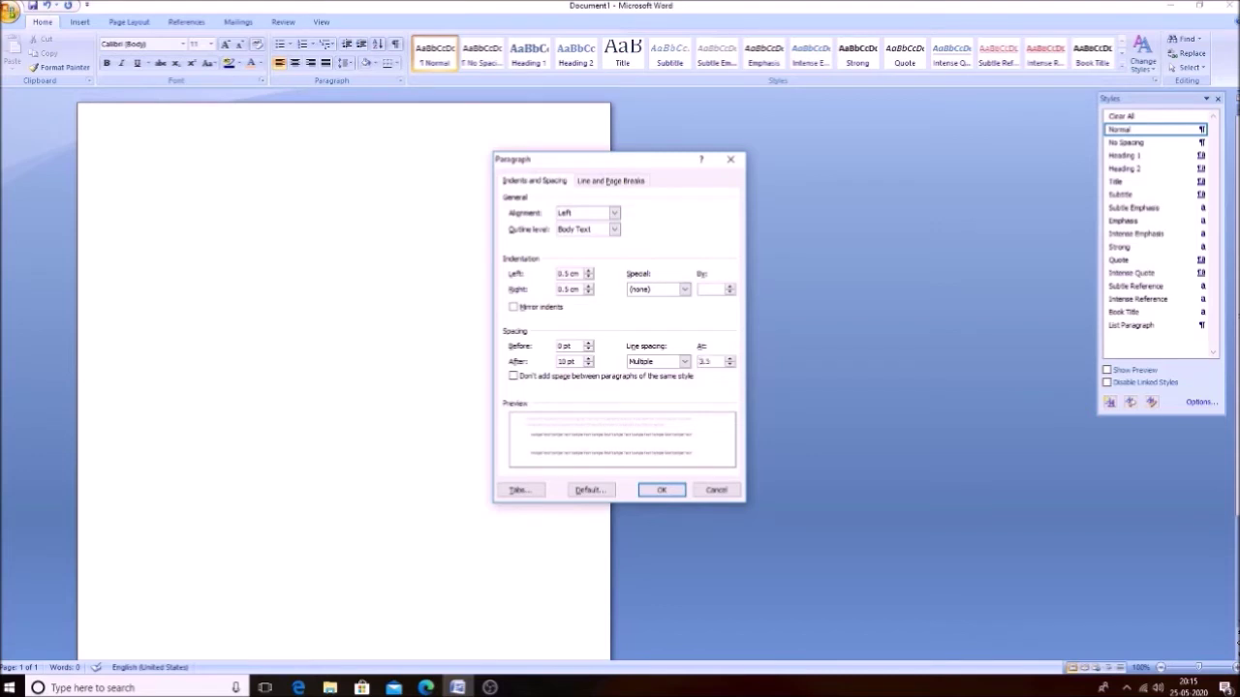
pyautogui.press('Tab')
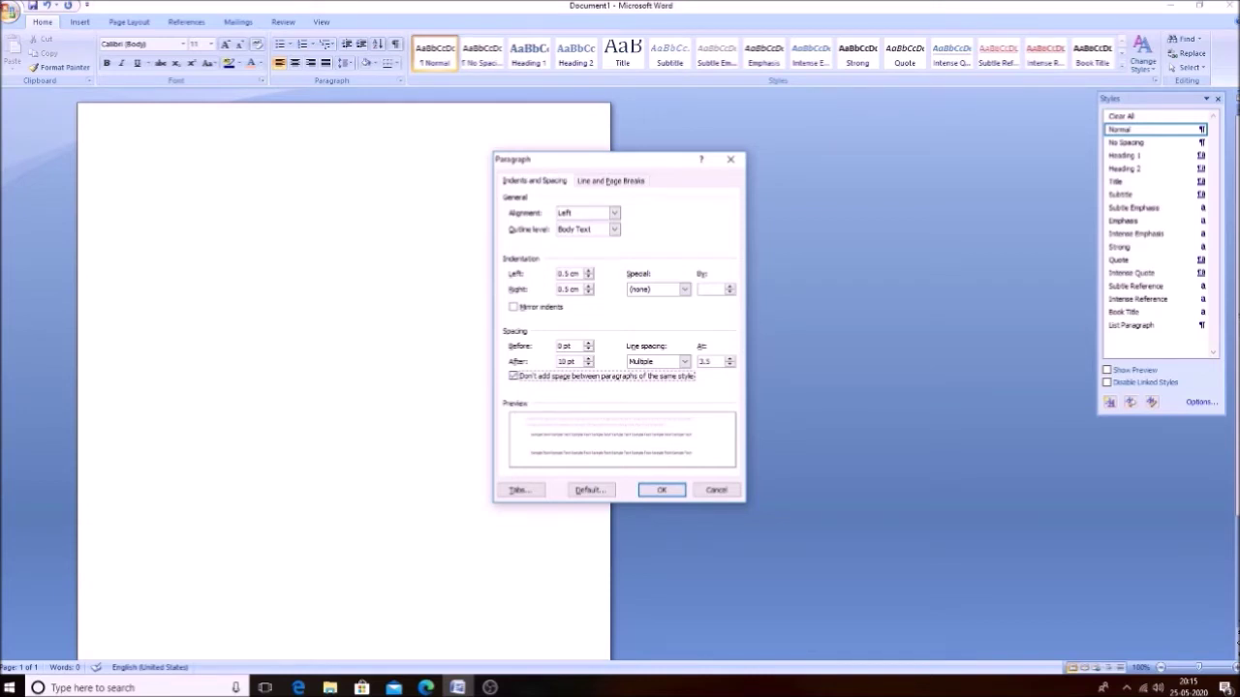
pyautogui.press('space')
pyautogui.press('Tab')
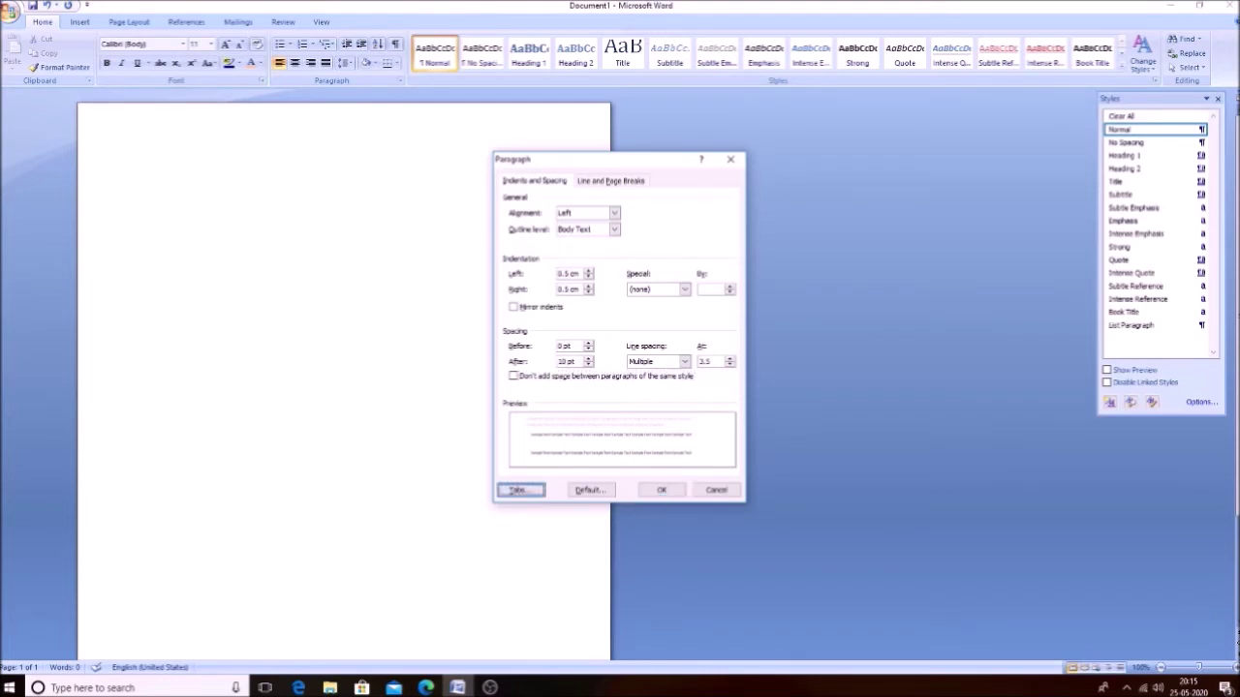
pyautogui.hotkey('shift', 'Tab')
pyautogui.press('Tab')
pyautogui.press('Tab')
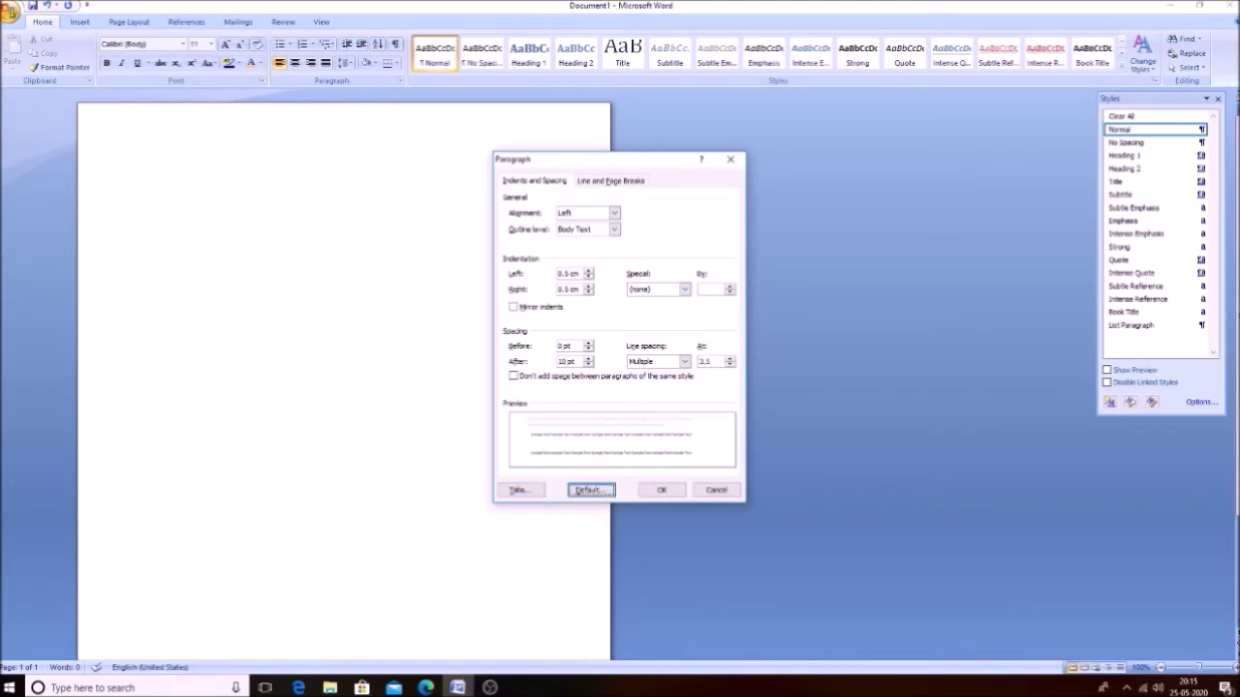
pyautogui.press('Tab')
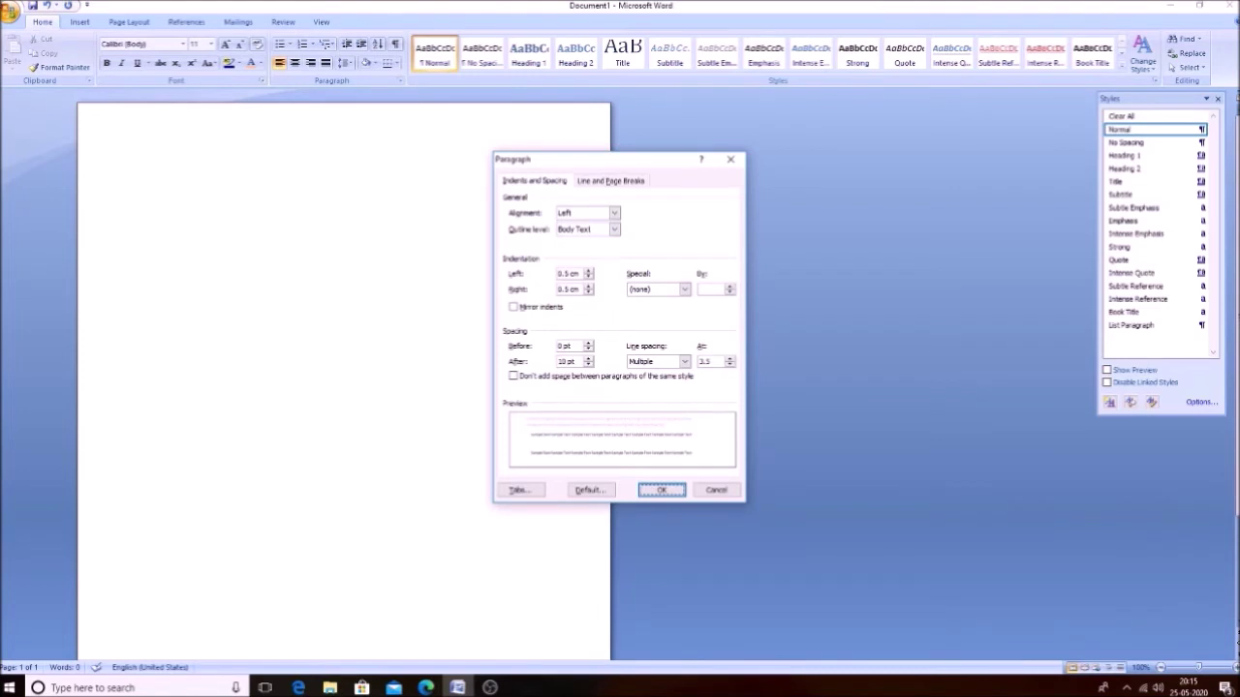
pyautogui.press('Return')
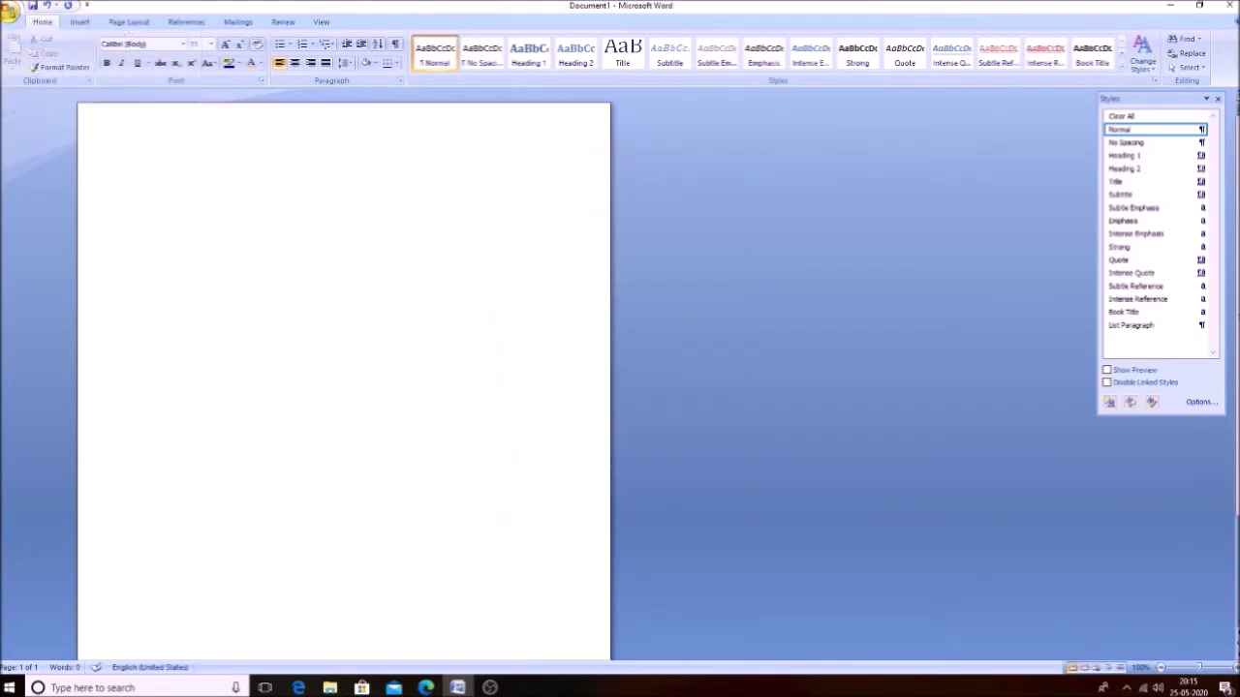
pyautogui.press('alt')
pyautogui.press('h')
pyautogui.press('Escape')
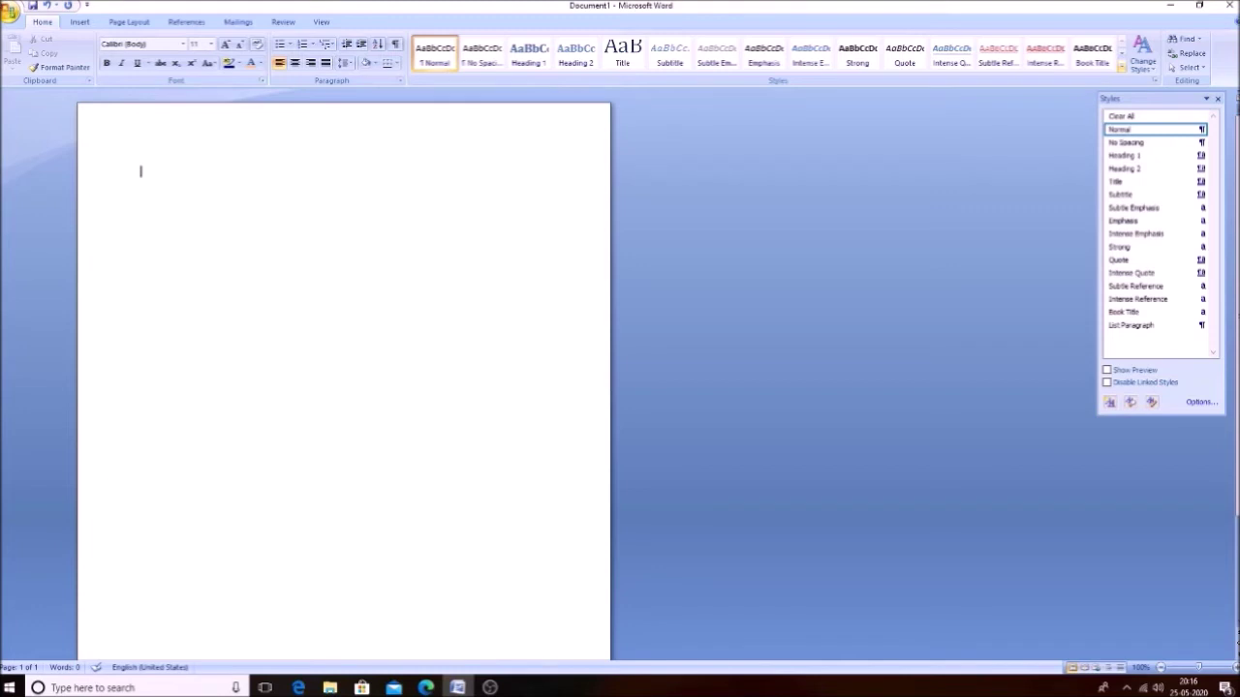
pyautogui.hotkey('alt', 'h')
pyautogui.press('l')
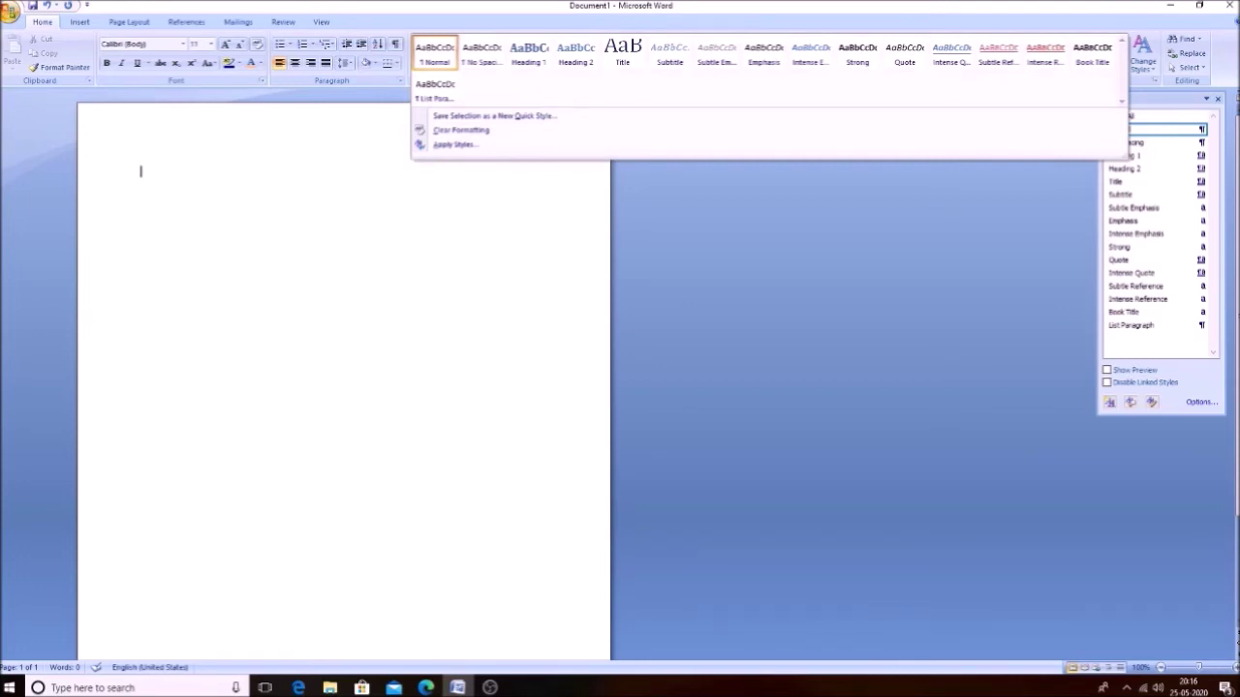
pyautogui.press('Down')
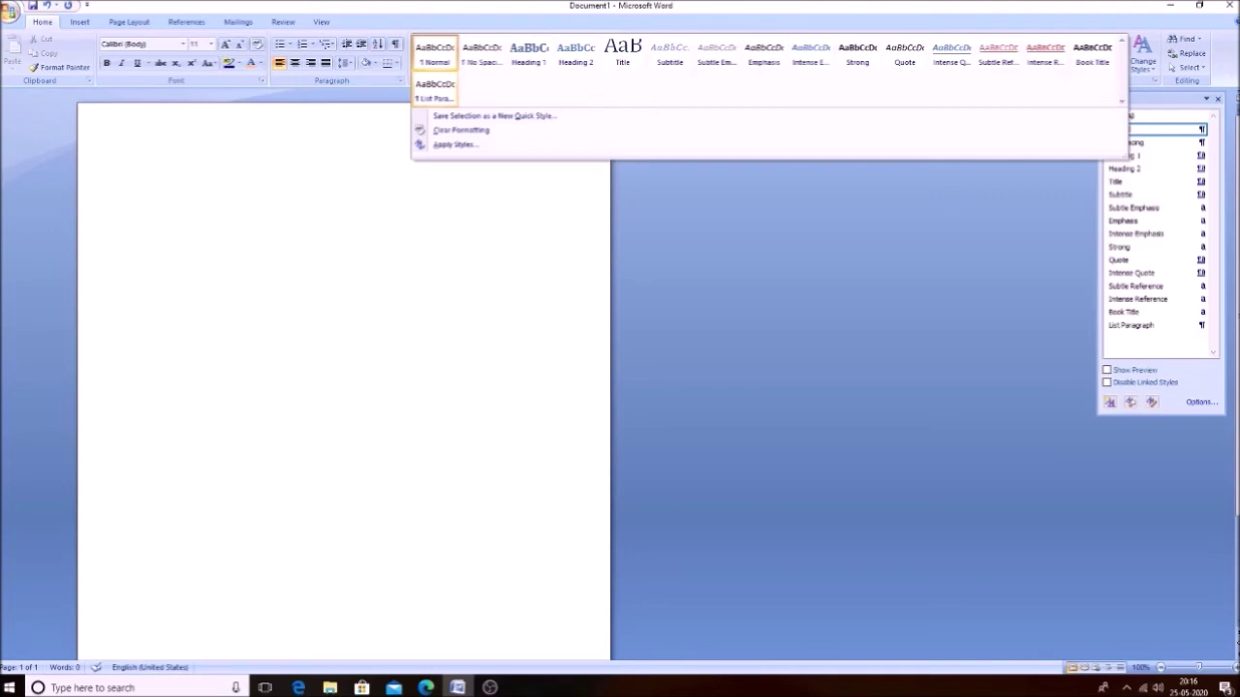
pyautogui.press('Down')
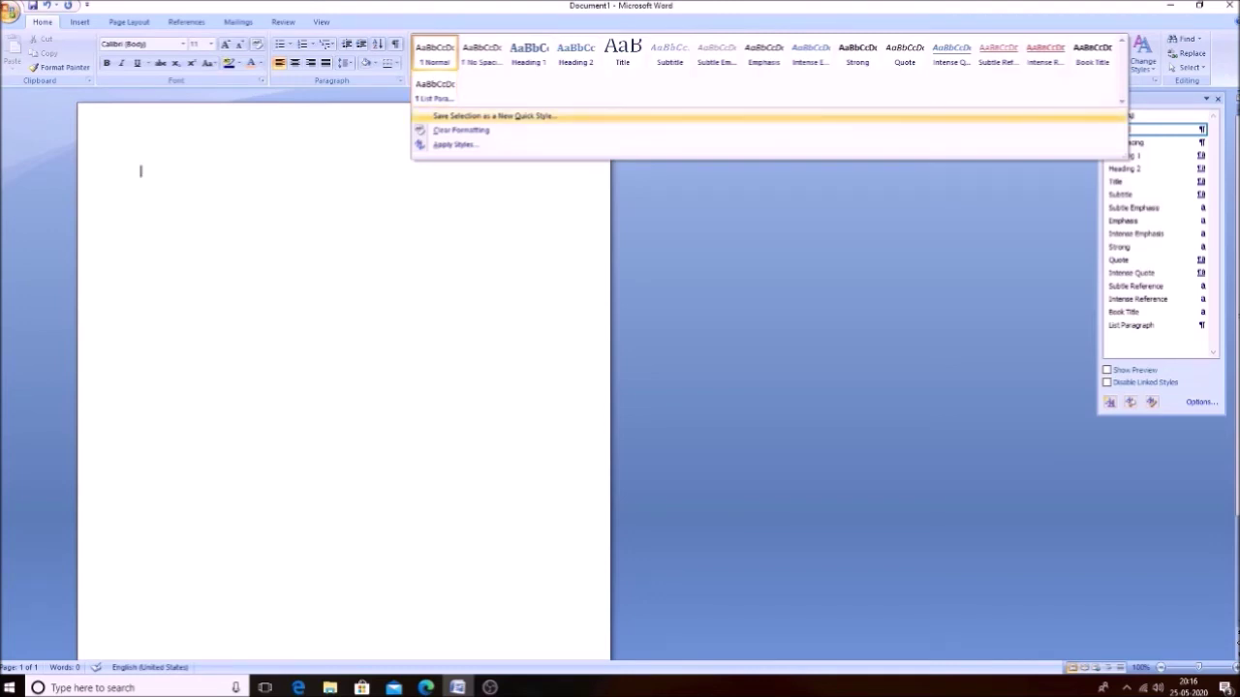
pyautogui.press('Down')
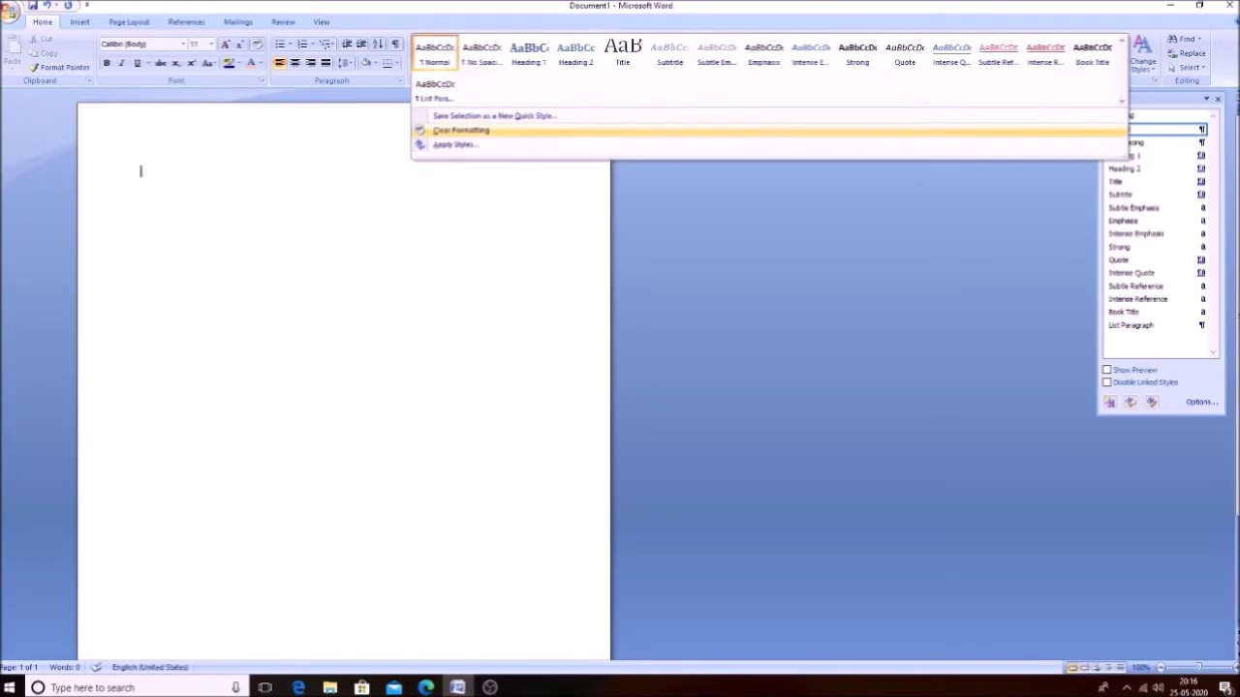
pyautogui.press('Down')
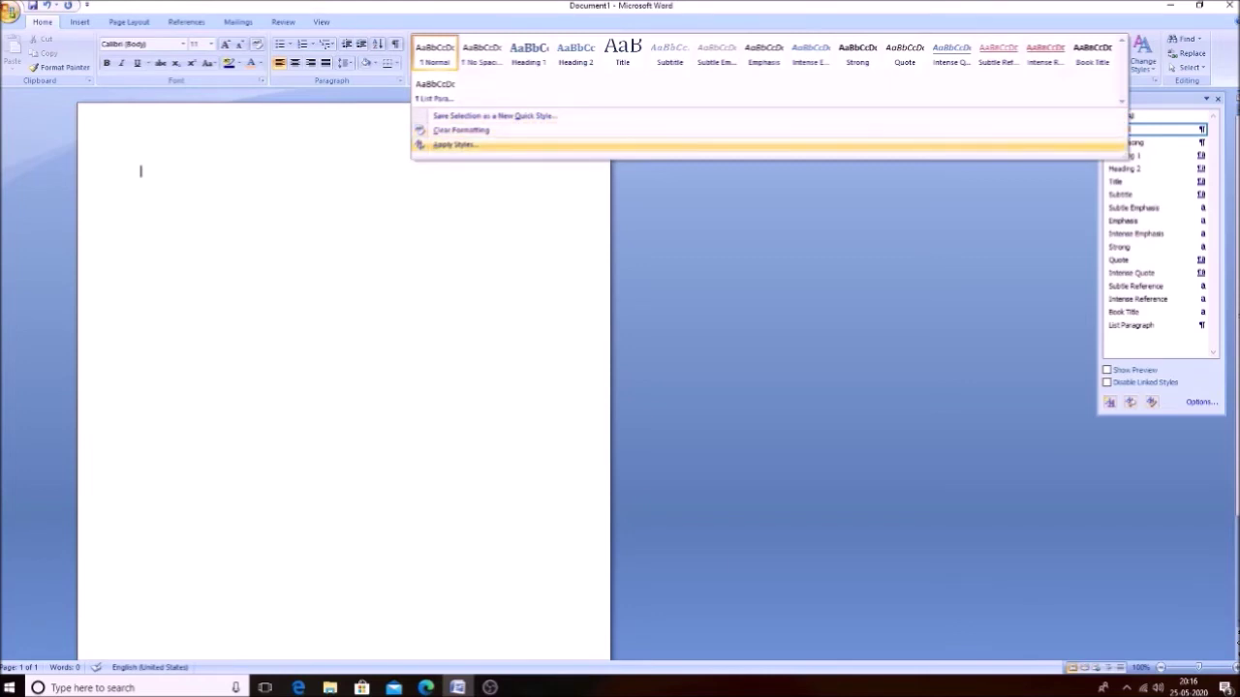
pyautogui.press('Up')
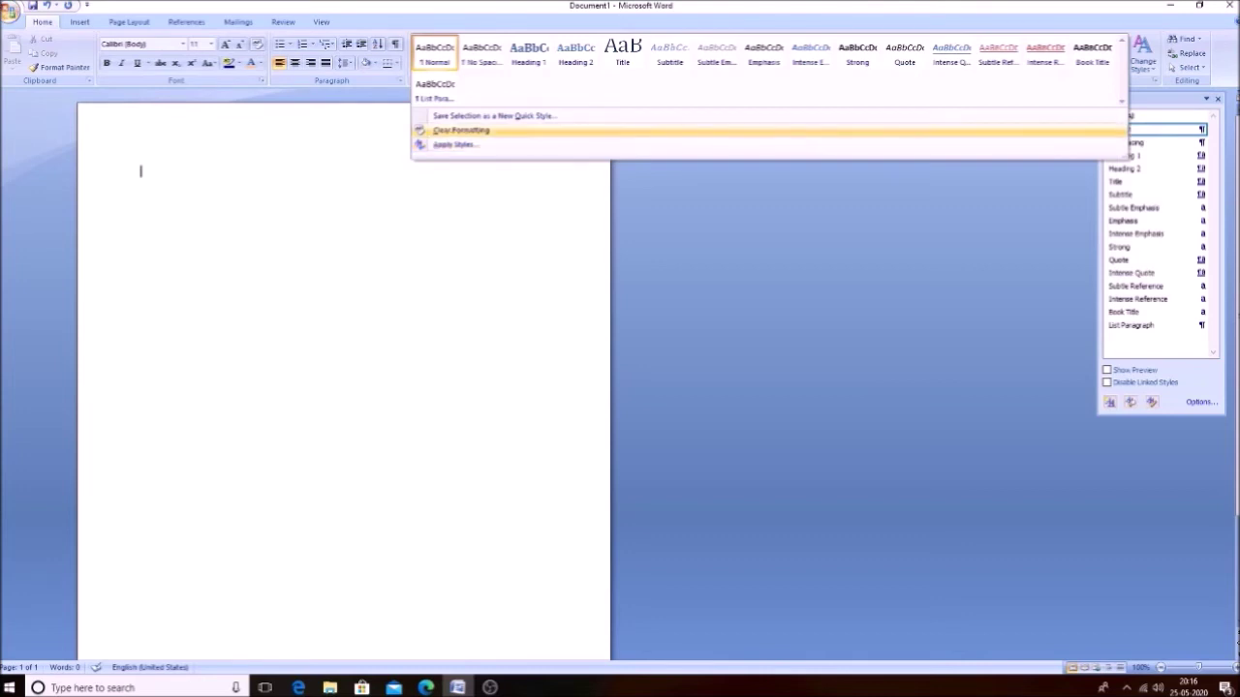
pyautogui.press('Down')
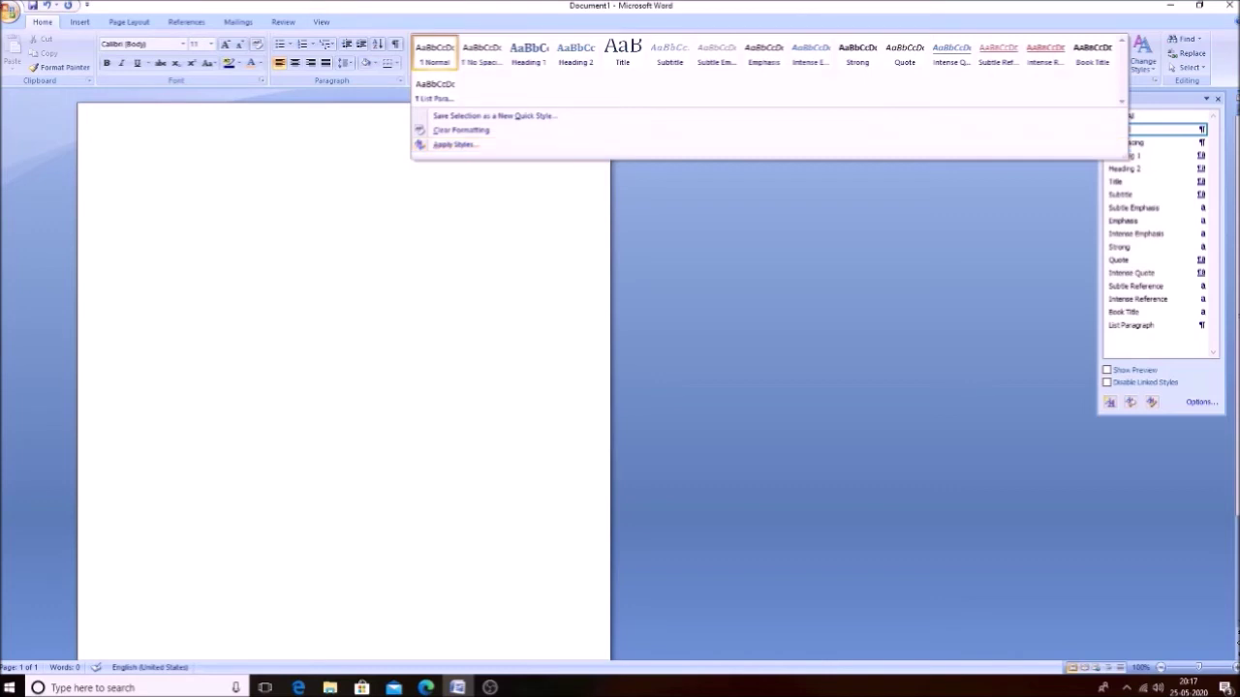
pyautogui.press('Escape')
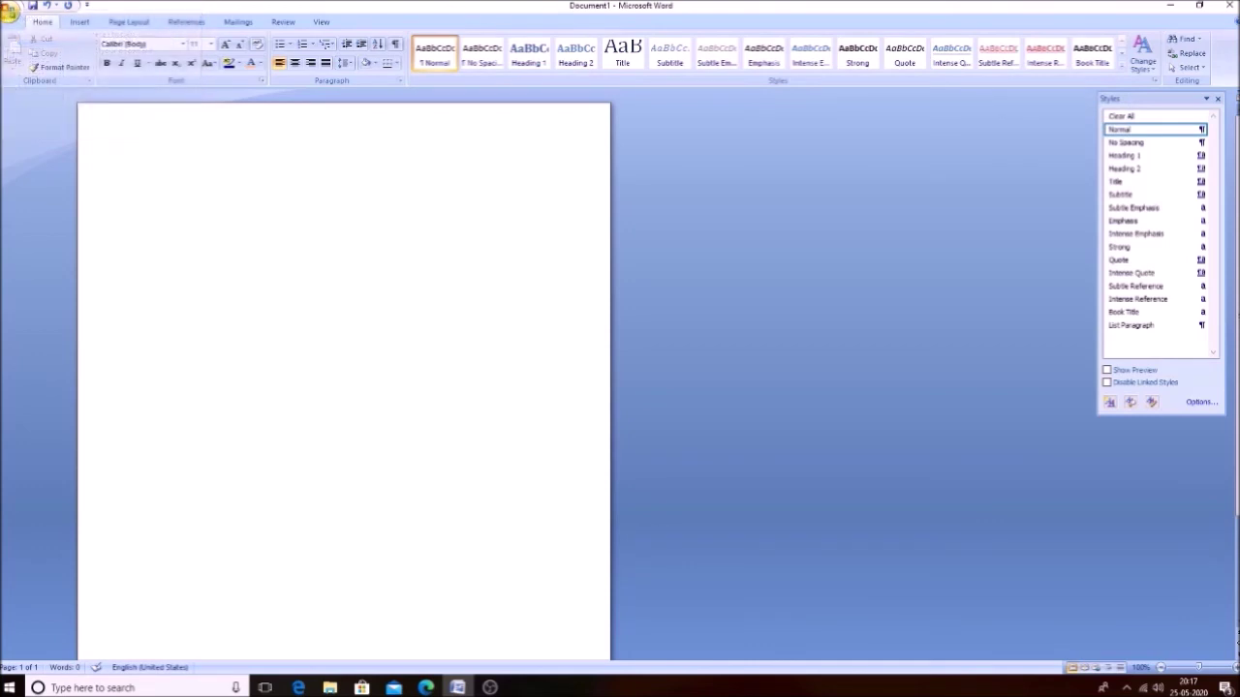
# Step: Show the Change Styles menu with Style Set, Colors, Fonts and Set as Default
pyautogui.hotkey('alt', 'h')
pyautogui.press('Escape')
pyautogui.click(1143, 53)
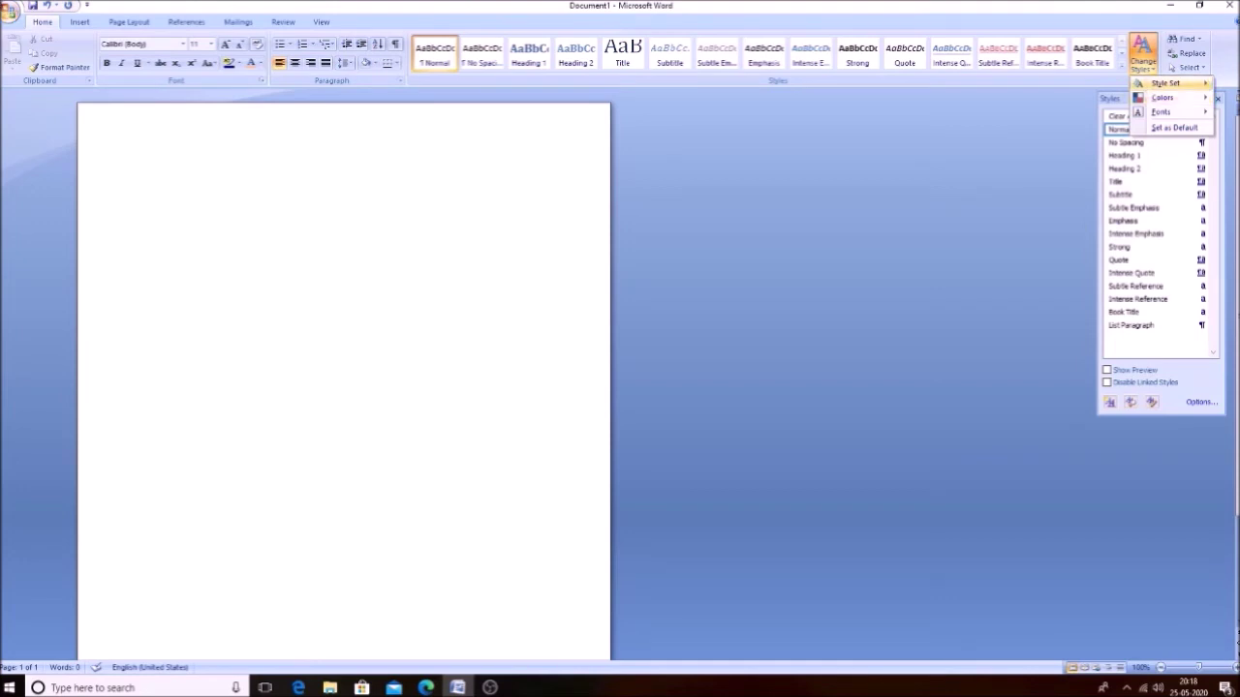
# Step: Choose Traditional under Change Styles > Style Set and start typing the sample-text formula
pyautogui.moveTo(1168, 83)
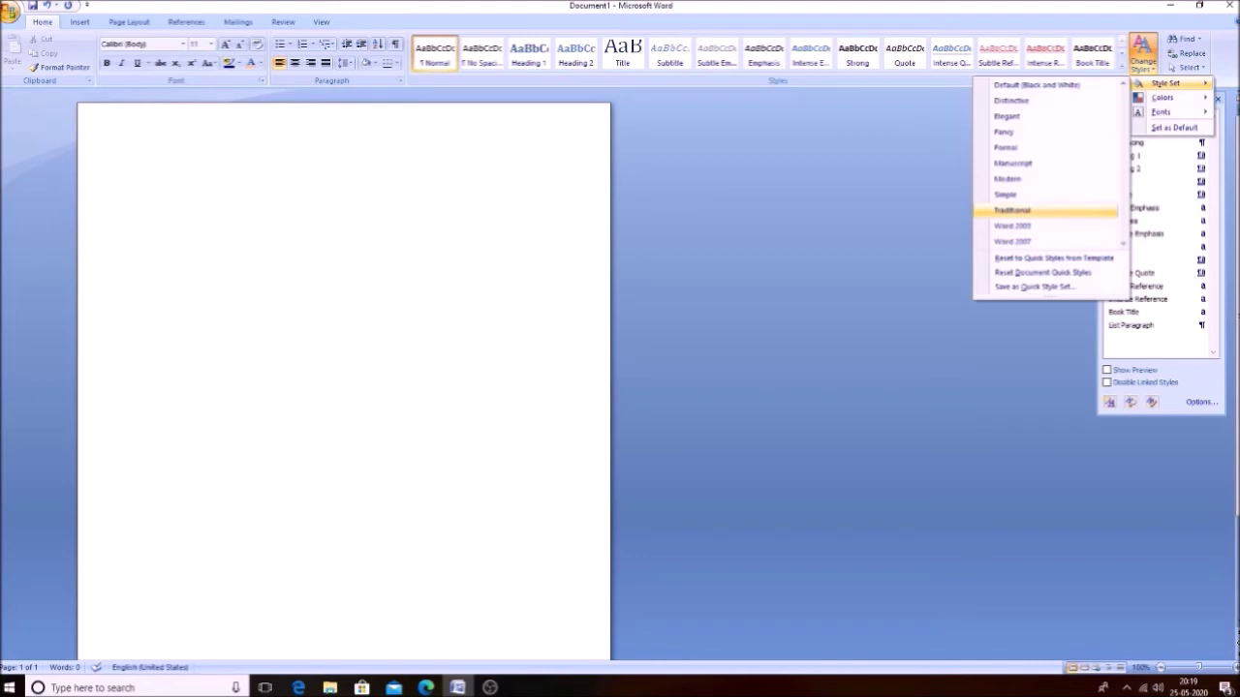
pyautogui.press('Return')
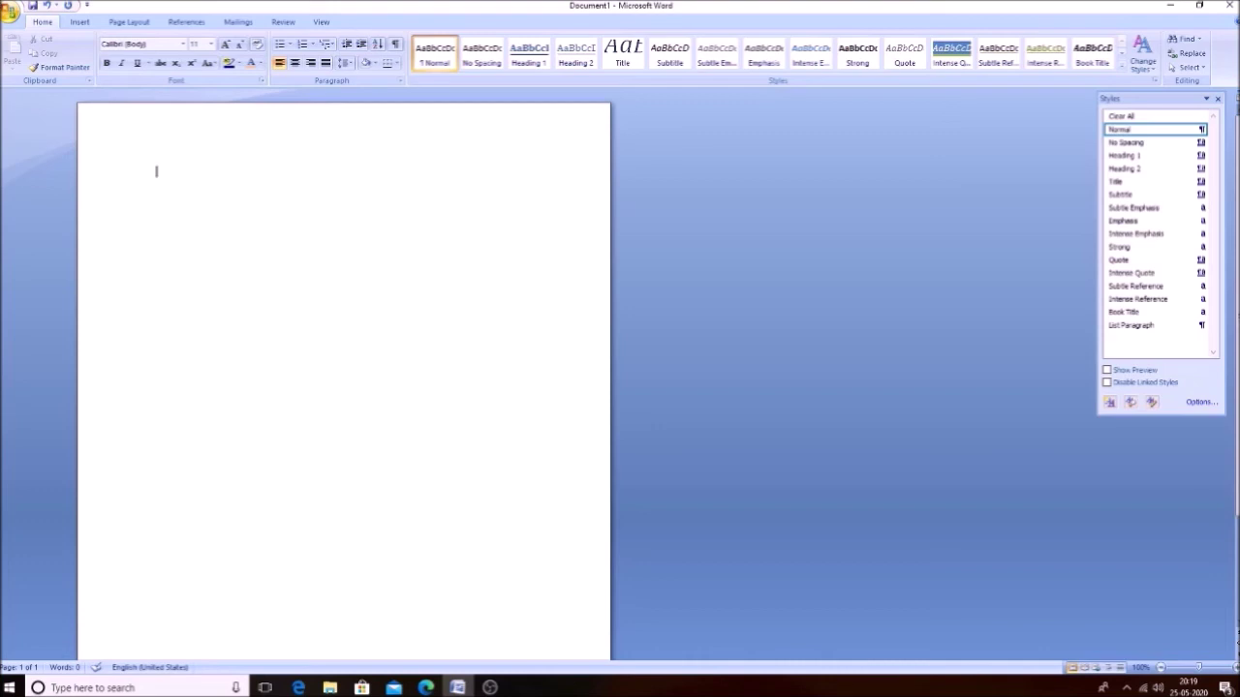
pyautogui.write('-')
pyautogui.write('ords')
# Step: Insert three =rand() sample paragraphs and bring the Change Styles menu back up
pyautogui.press('Return')
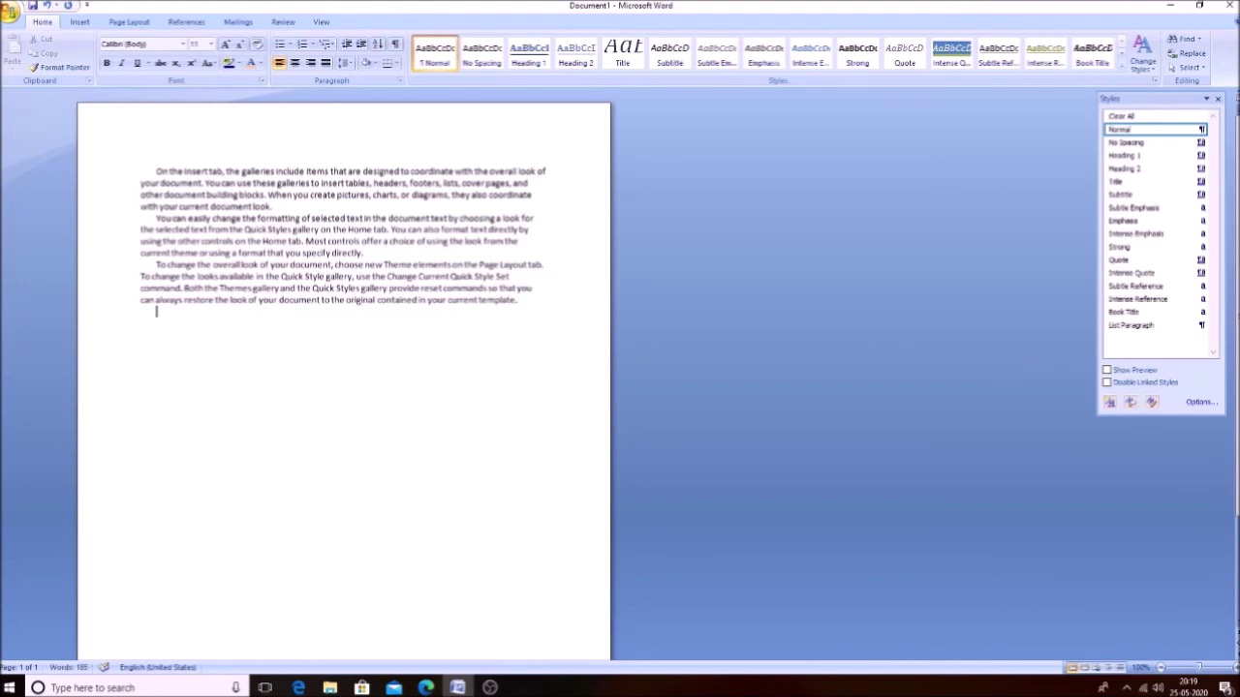
pyautogui.press('alt')
pyautogui.press('alt')
pyautogui.click(1143, 53)
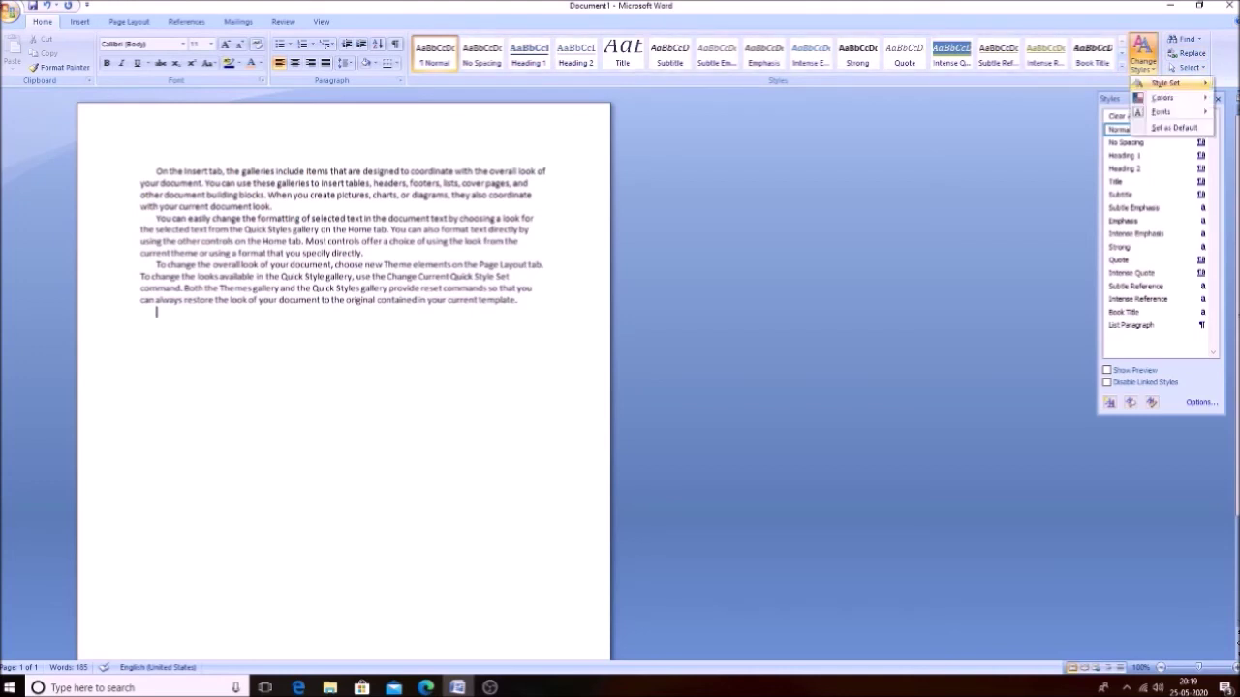
# Step: Choose Elegant under Change Styles > Style Set, giving 10 pt Normal text
pyautogui.moveTo(1163, 83)
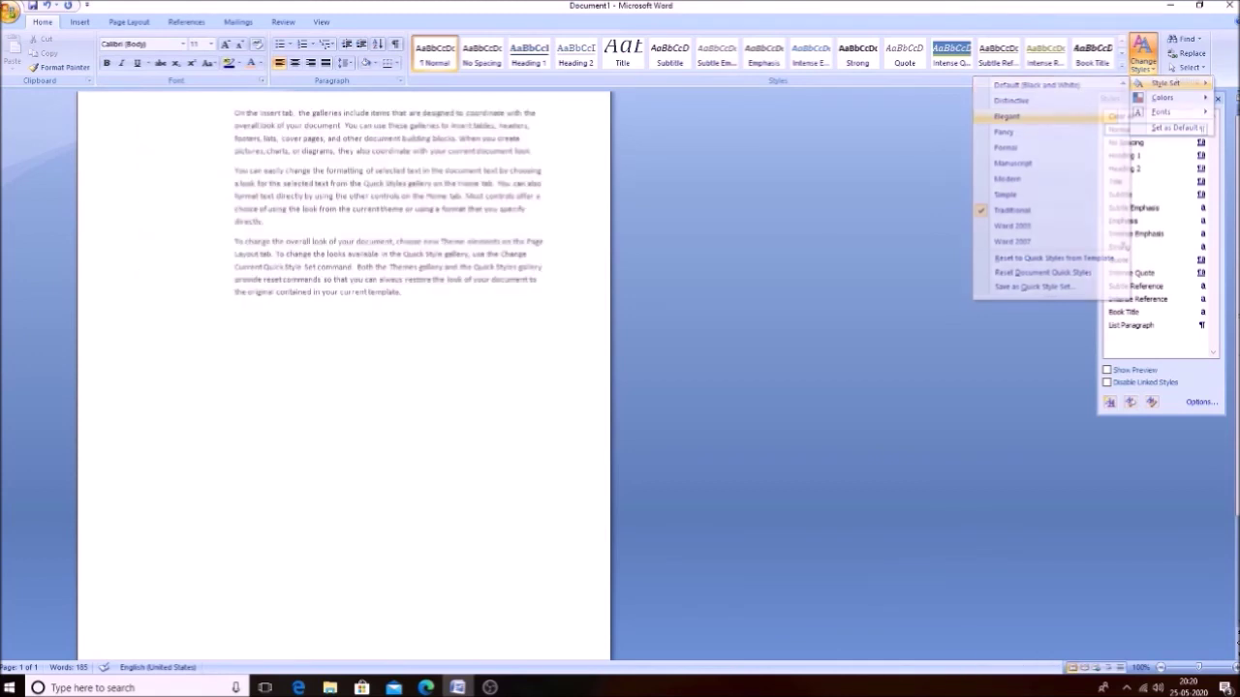
pyautogui.press('Return')
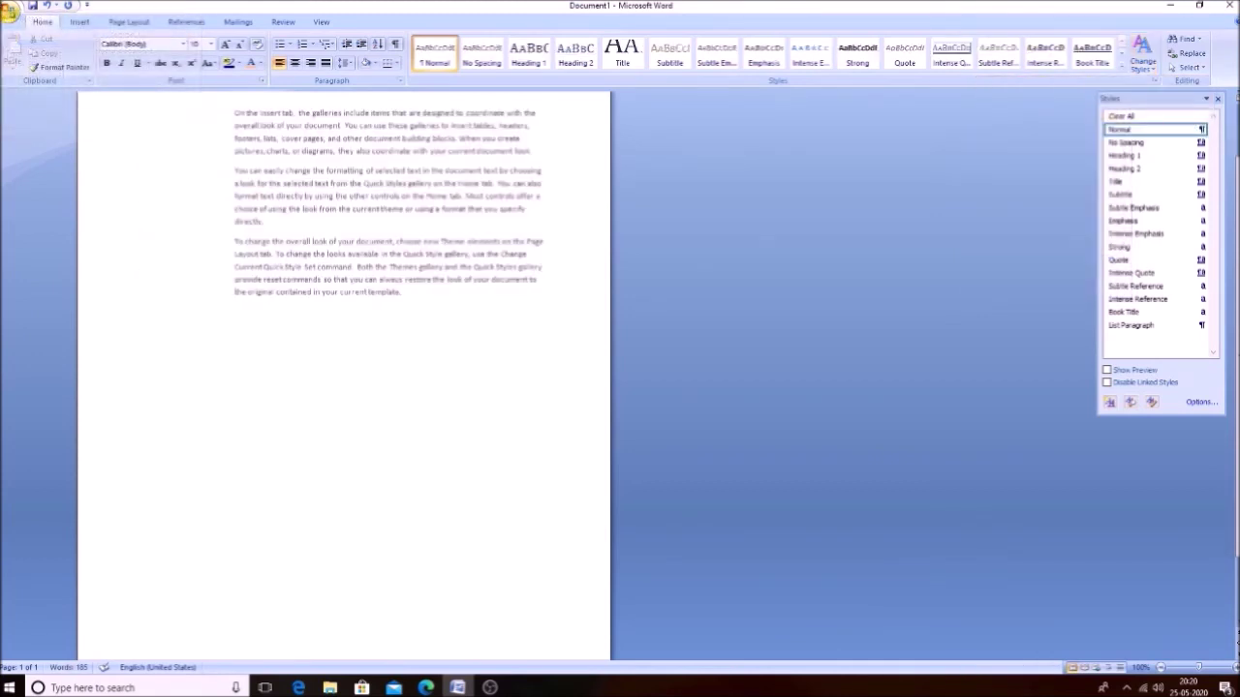
pyautogui.press('alt')
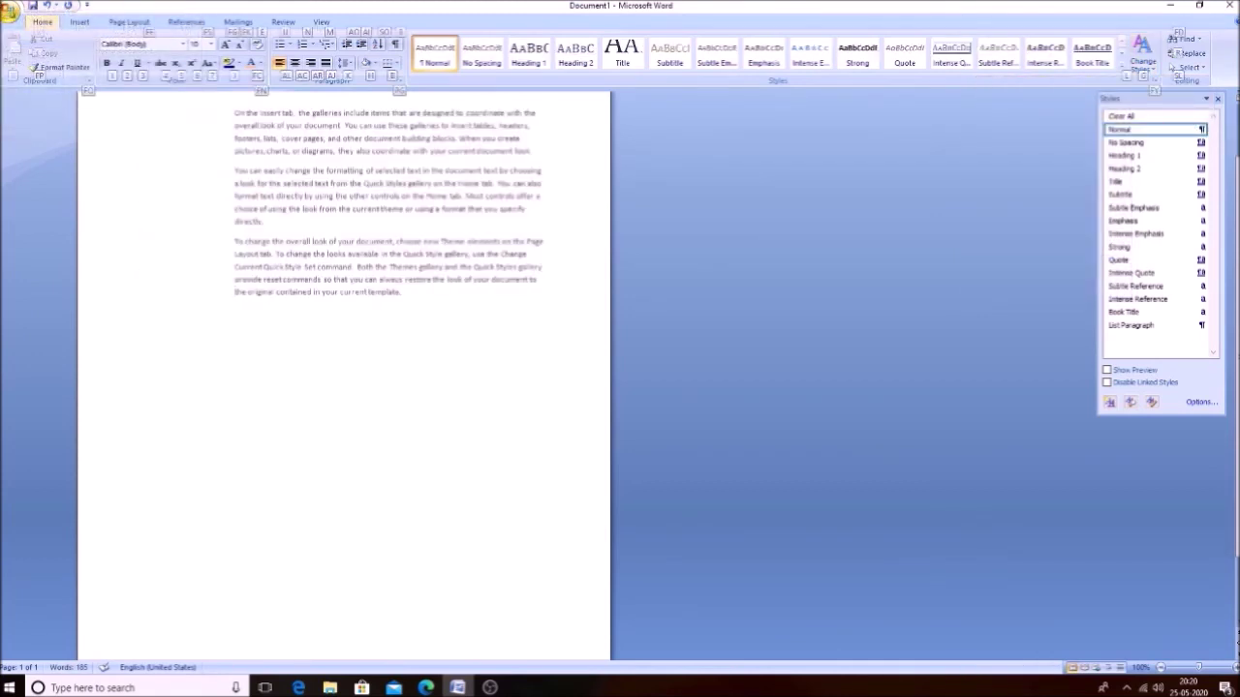
pyautogui.press('alt')
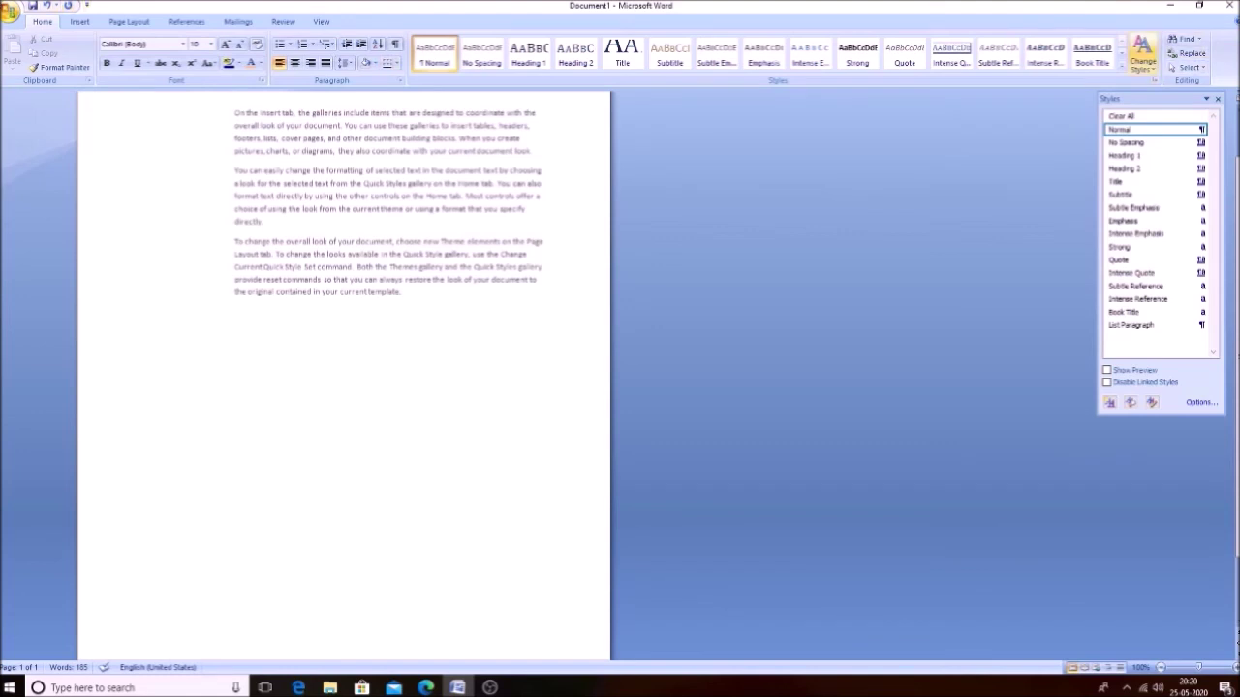
pyautogui.hotkey('ctrl', 'alt', 'shift', 's')
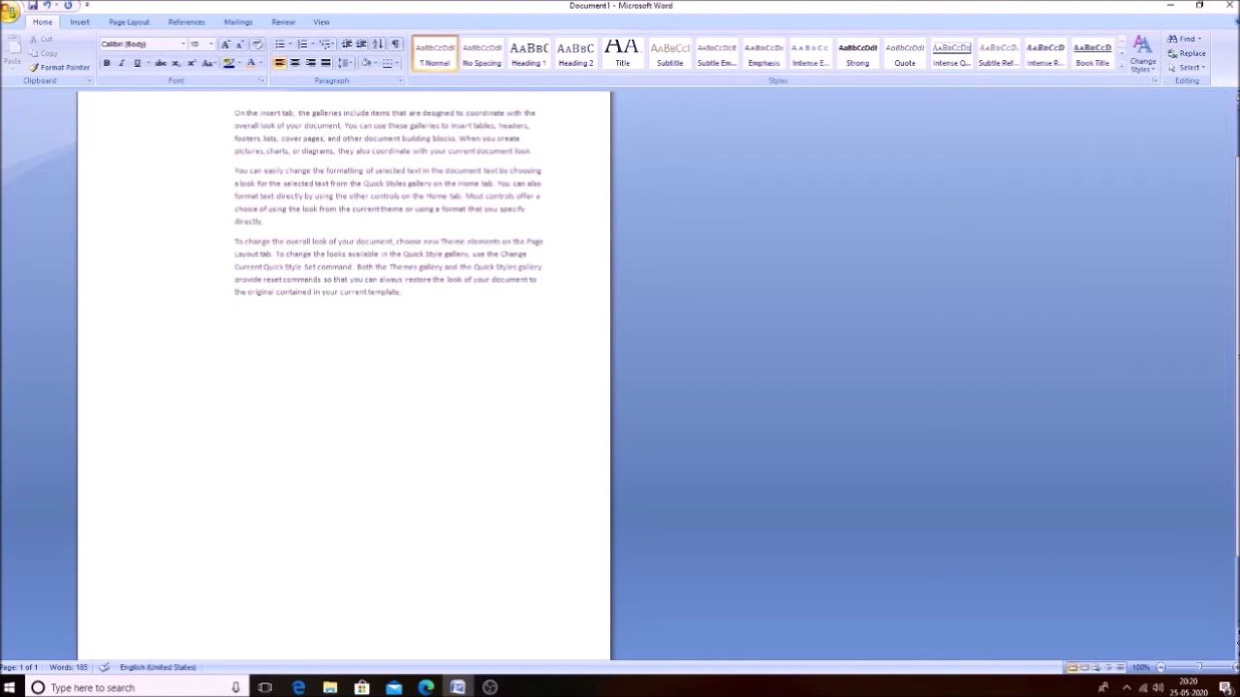
pyautogui.hotkey('alt', 'h')
pyautogui.press('Escape')
pyautogui.click(1154, 80)
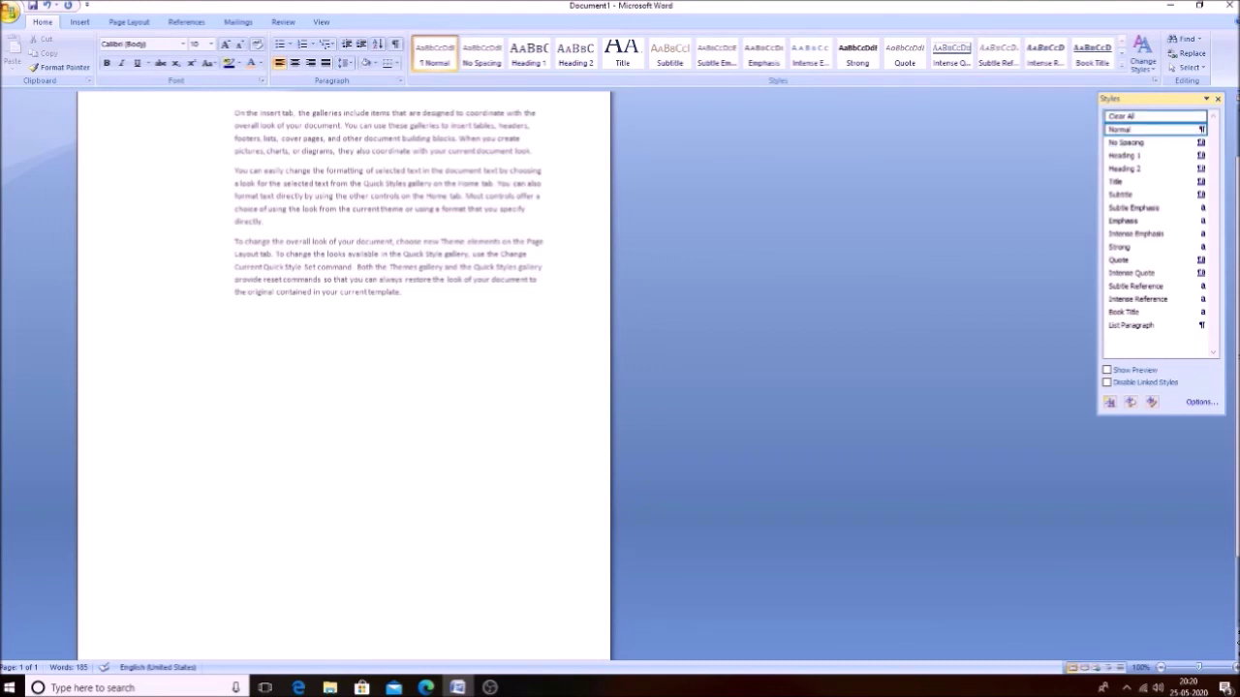
pyautogui.press('Tab')
pyautogui.press('Tab')
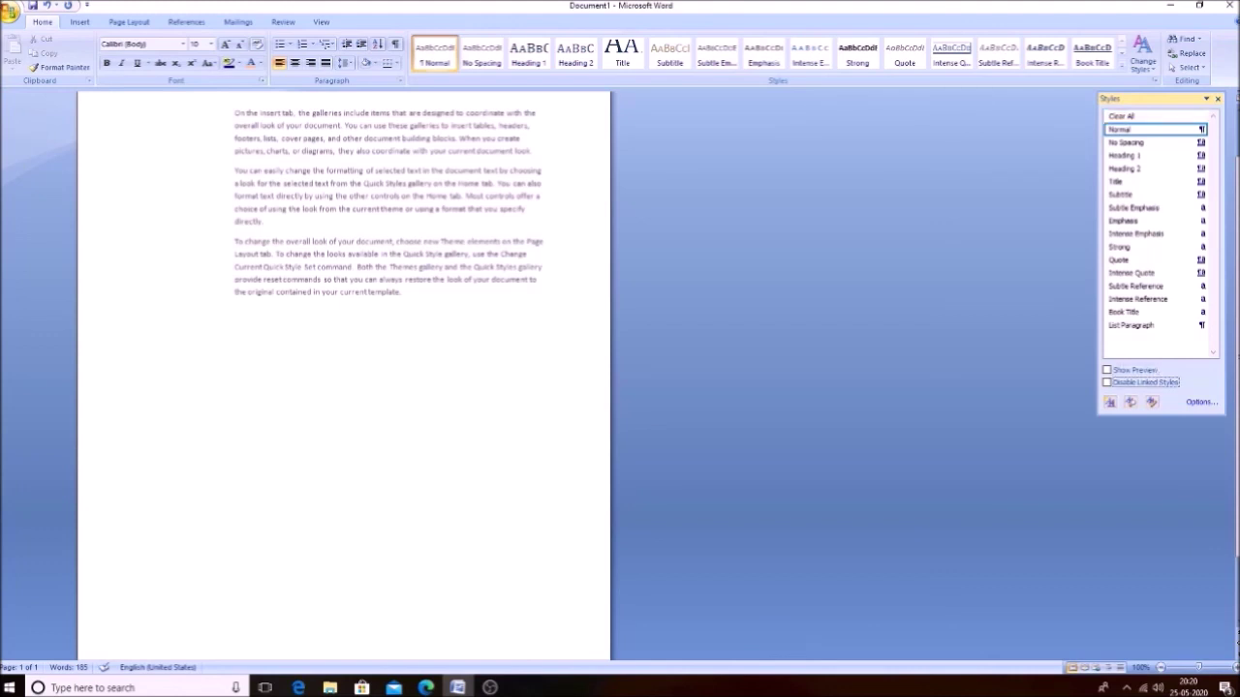
pyautogui.press('Tab')
pyautogui.press('Tab')
pyautogui.press('Tab')
pyautogui.press('F6')
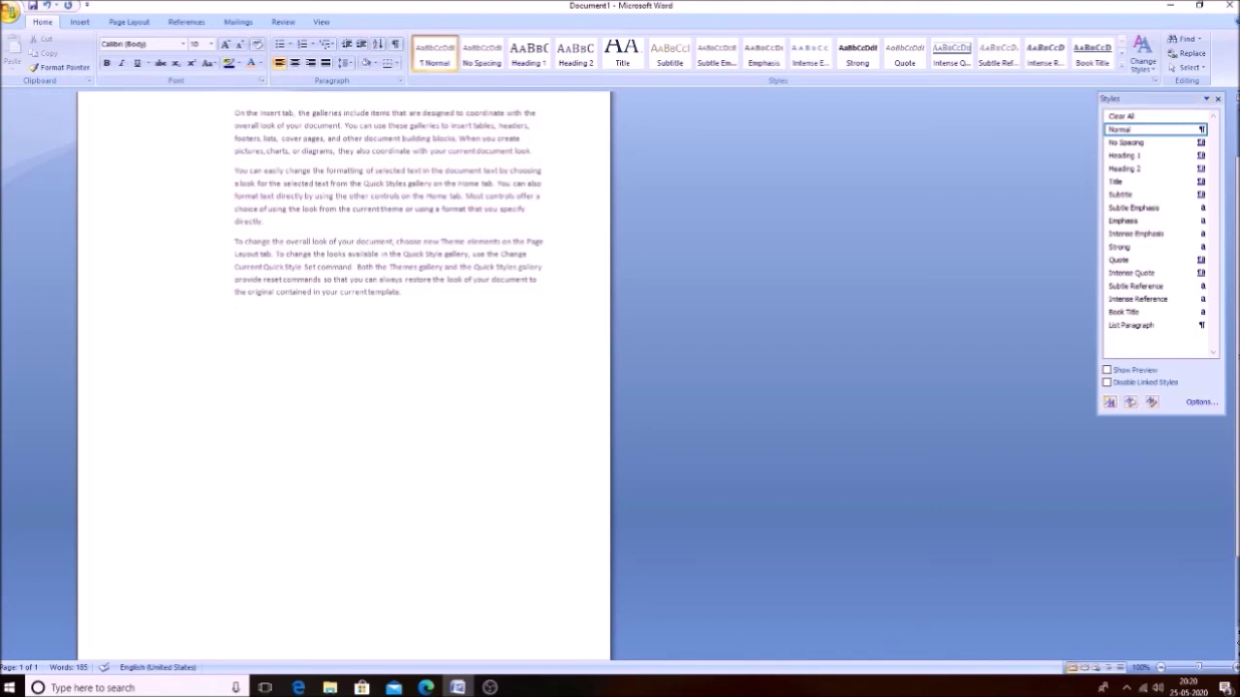